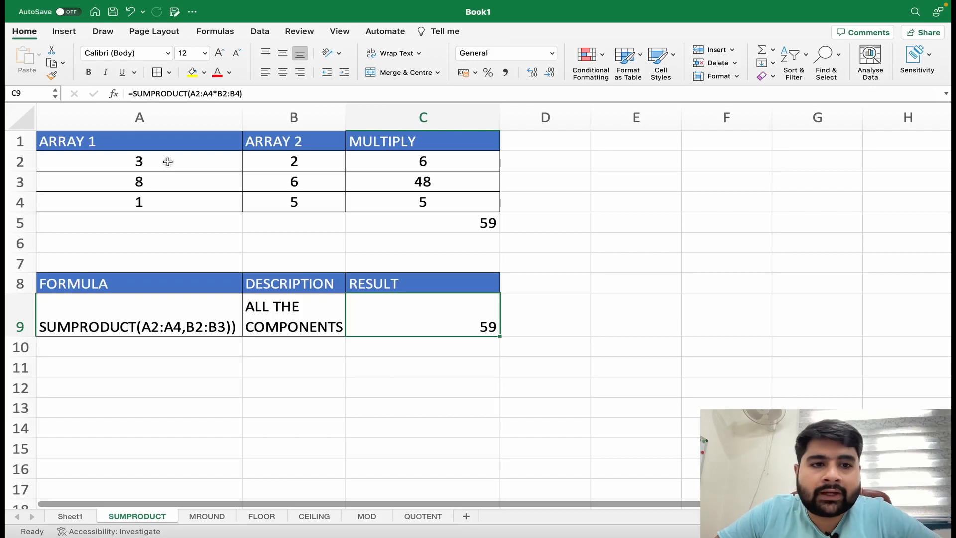
Clear the first result in the MULTIPLY column and re-enter it in C2 as =A2*B2
drag(436, 166, 436, 207)
click(446, 224)
click(448, 166)
key(Delete)
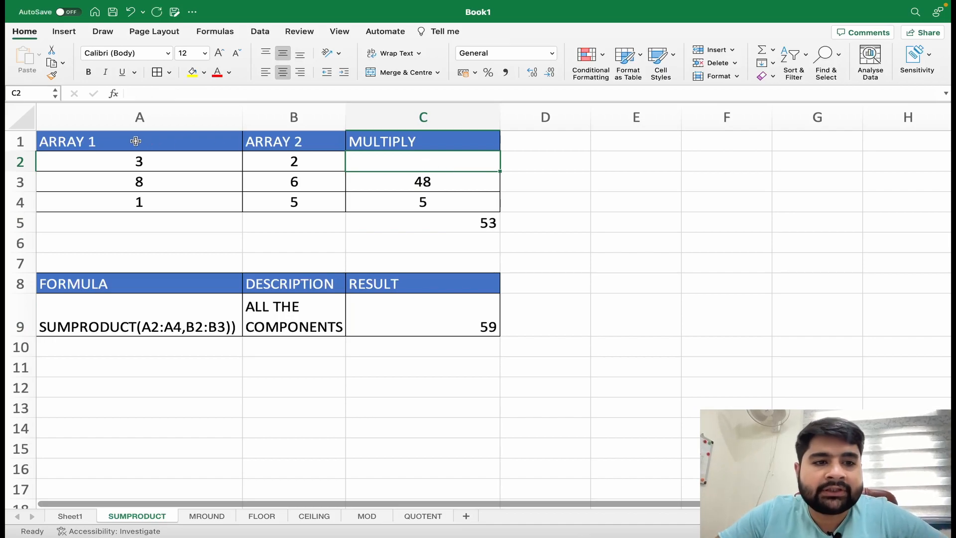
text(=)
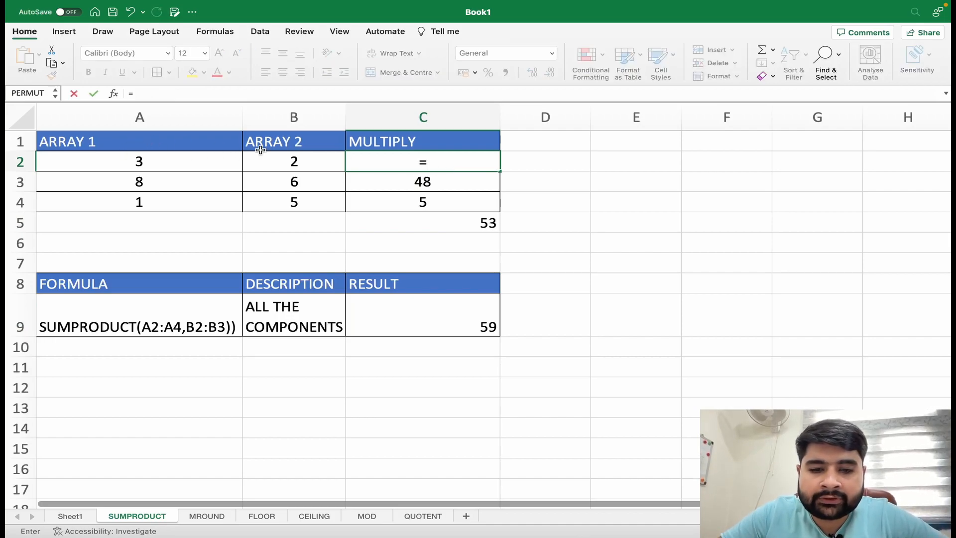
click(142, 160)
text(*)
click(291, 160)
key(Return)
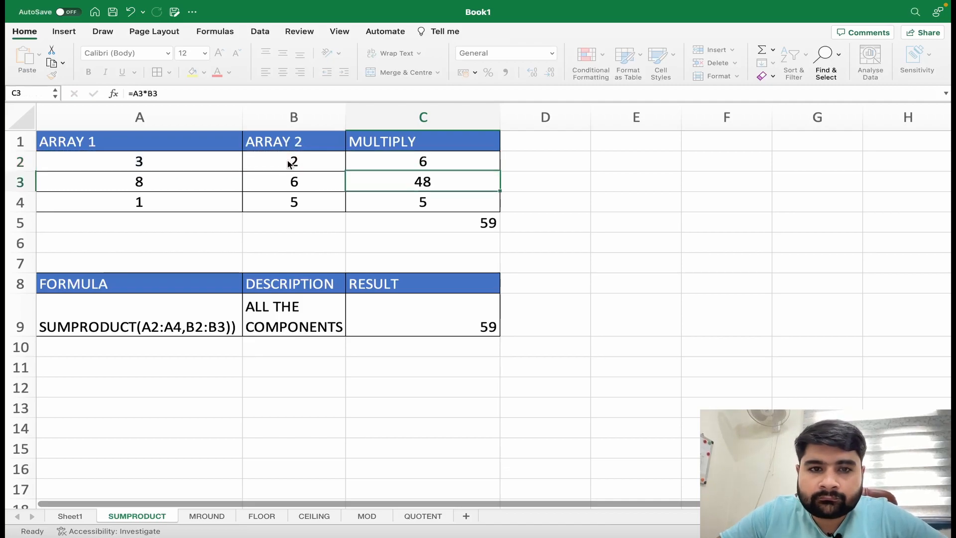
Clear C3:C4 and fill the multiplication formula from C2 down to C4
drag(427, 188, 431, 204)
key(Delete)
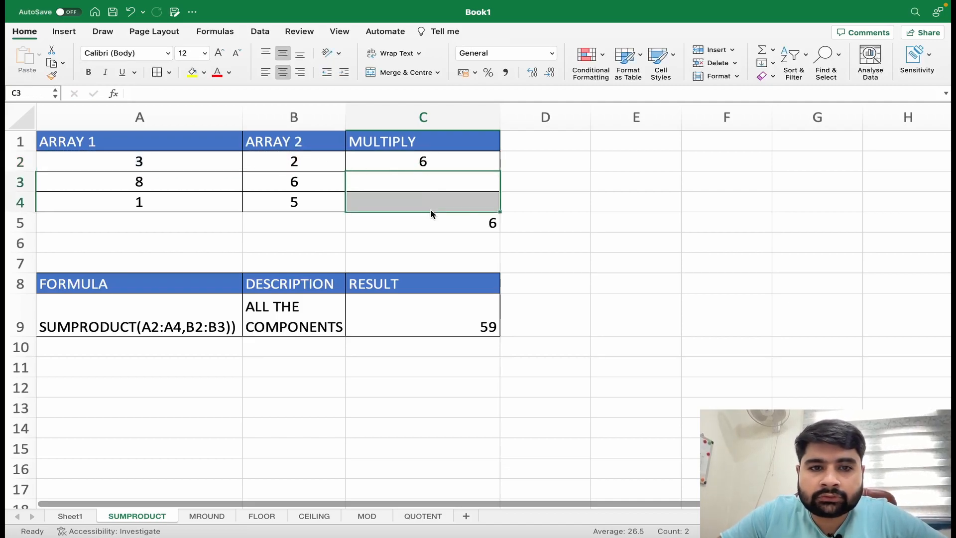
click(490, 161)
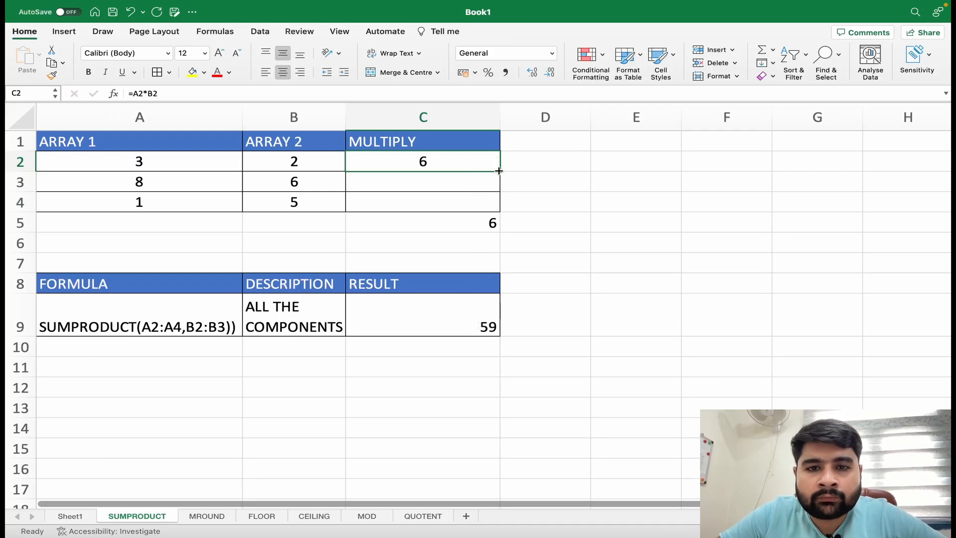
drag(498, 171, 501, 208)
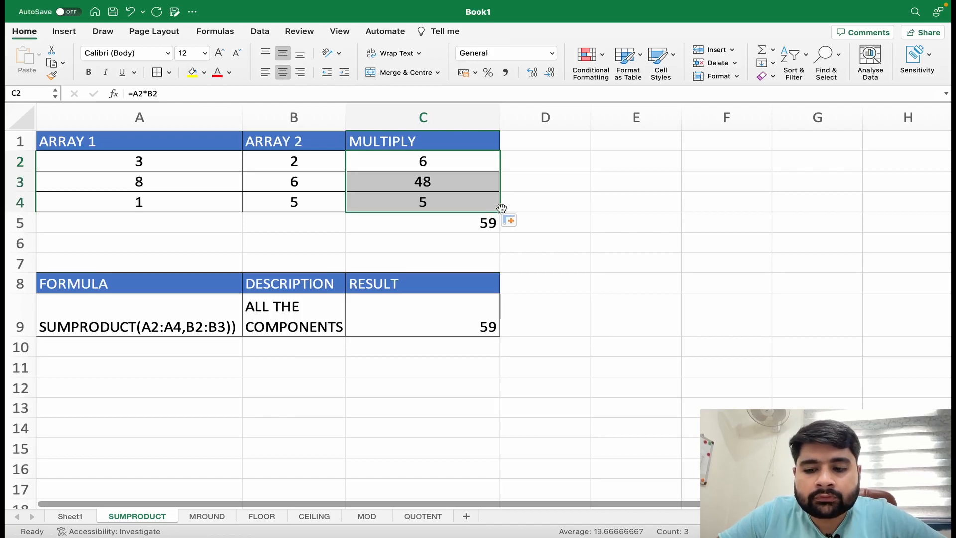
Delete the total in C5 and enter =SUM(C2:C4) in C6 instead
click(488, 224)
key(Delete)
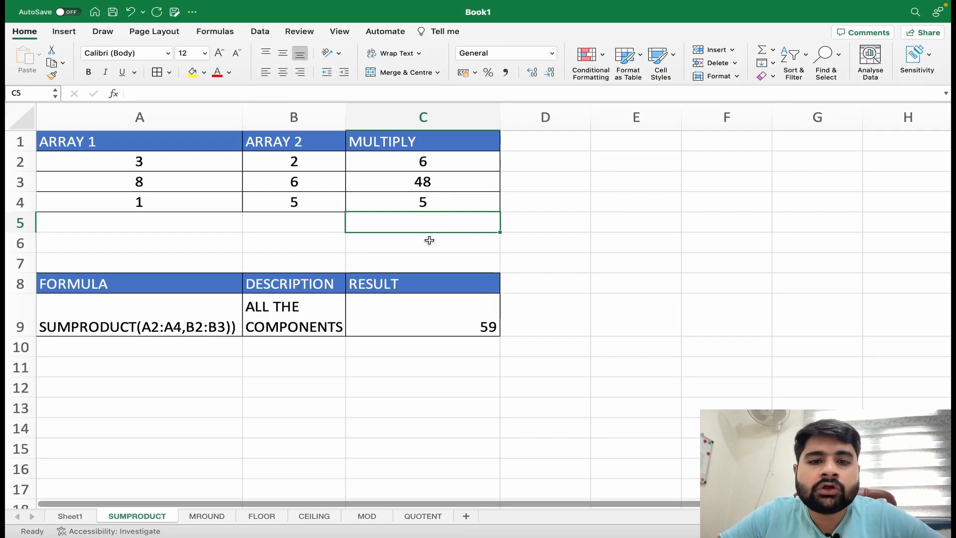
click(444, 236)
text(=SUM()
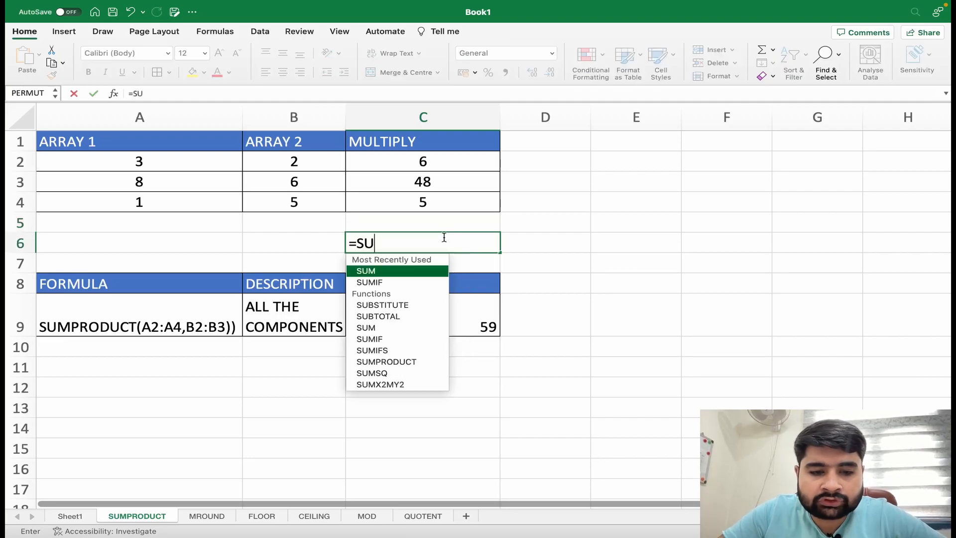
drag(453, 159, 453, 200)
text())
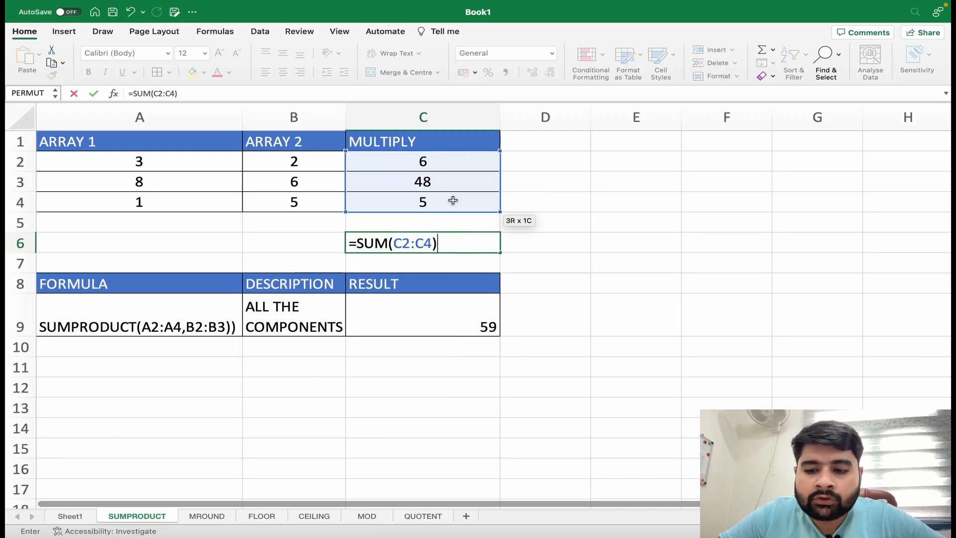
key(Return)
Replace the RESULT cell C9 with the formula =SUMPRODUCT(A2:A4*B2:B4)
click(467, 311)
key(Delete)
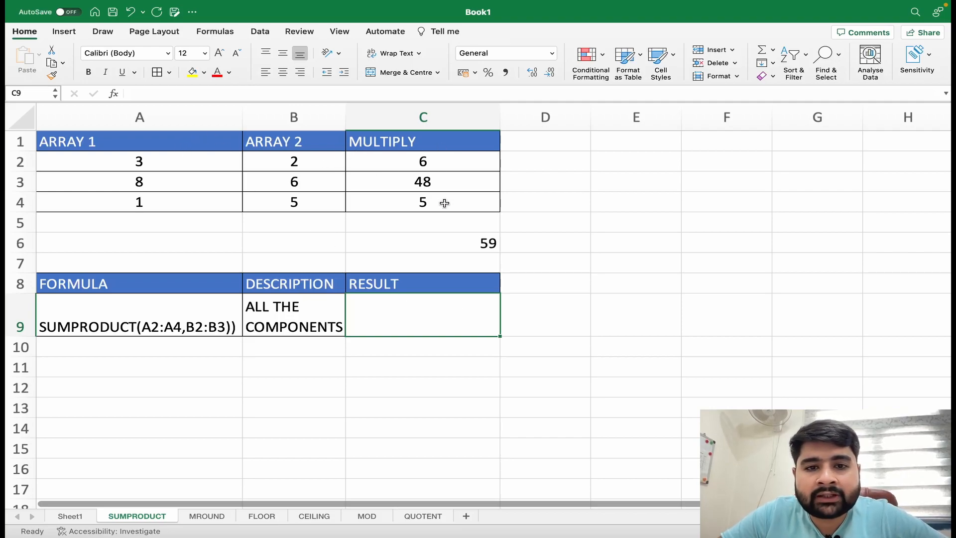
text(=SUMPRODUCT)
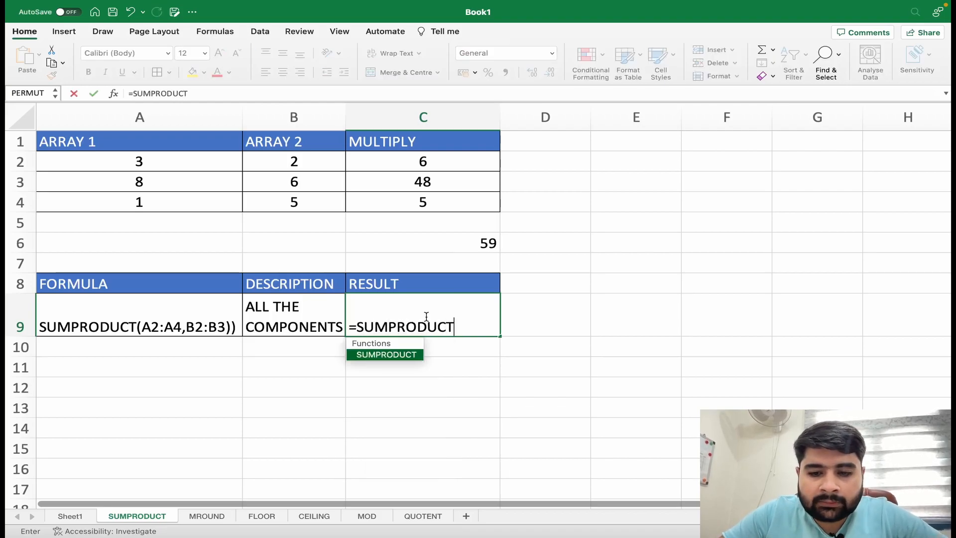
text(()
click(172, 165)
drag(171, 164, 174, 200)
text(*)
drag(283, 159, 285, 199)
text())
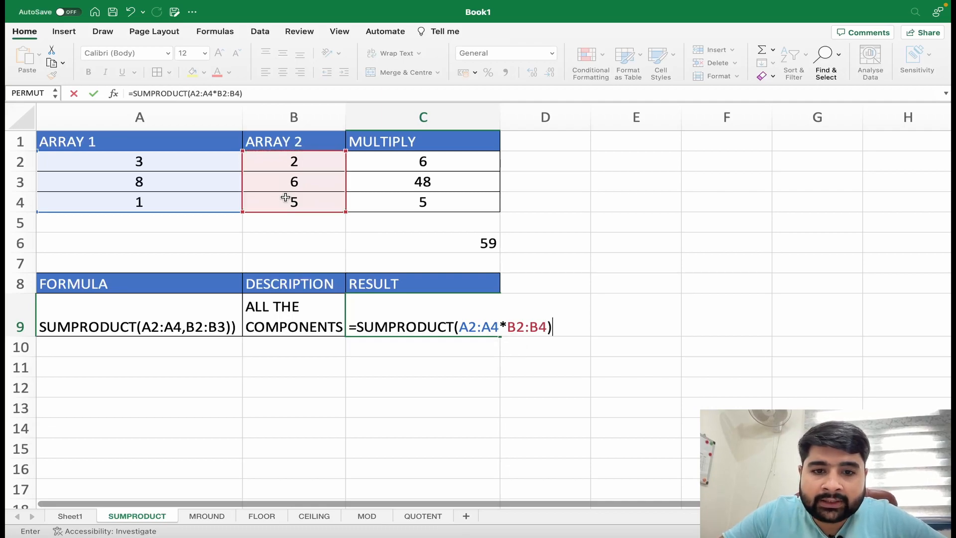
key(Return)
click(465, 309)
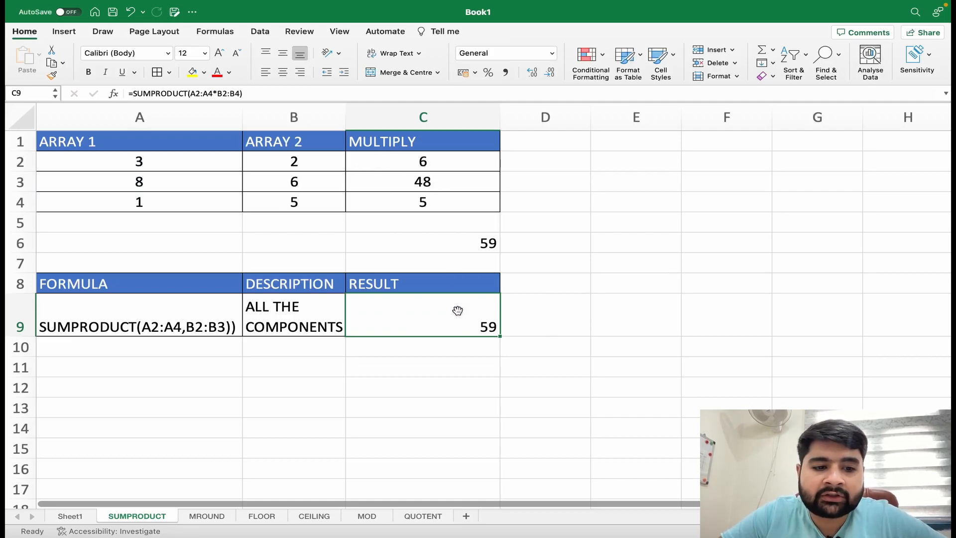
Open the MROUND sheet and change the number in A2 to 3.6
click(220, 518)
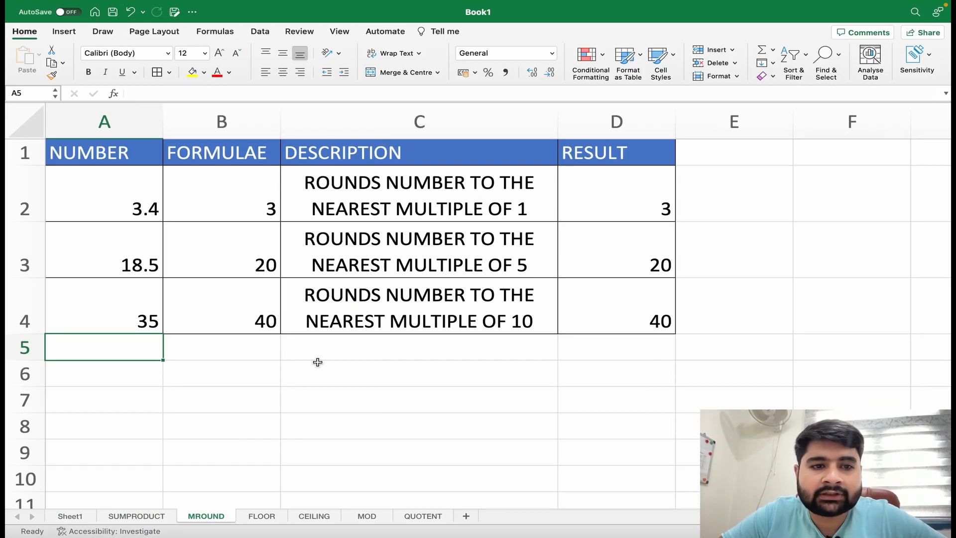
click(146, 194)
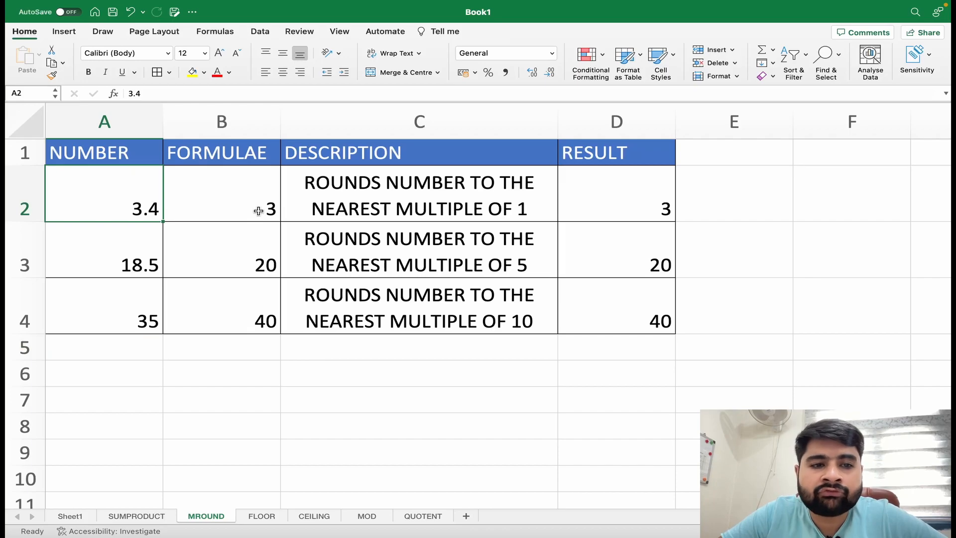
double_click(146, 206)
key(BackSpace)
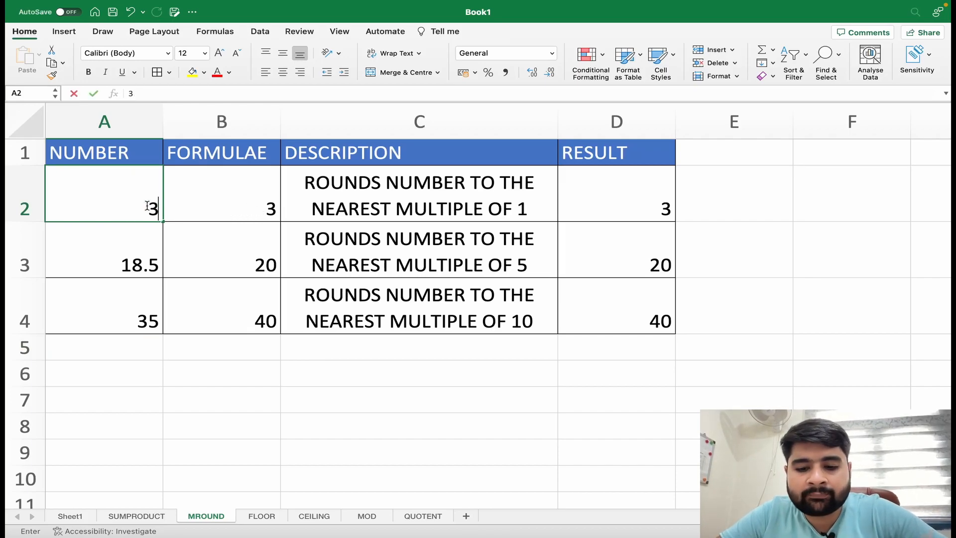
text(6)
key(Return)
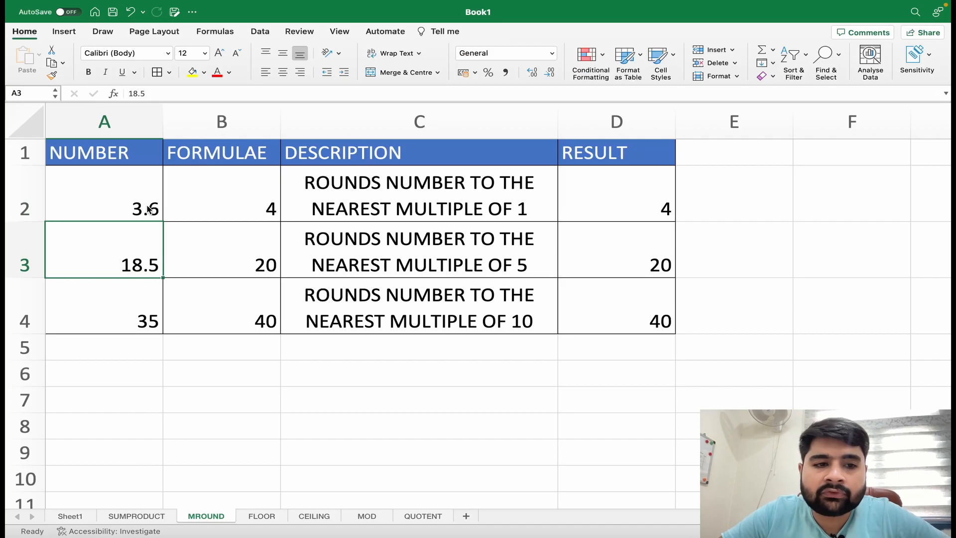
Clear the result in D2 and re-enter it as =MROUND(A2,1)
click(602, 195)
key(Delete)
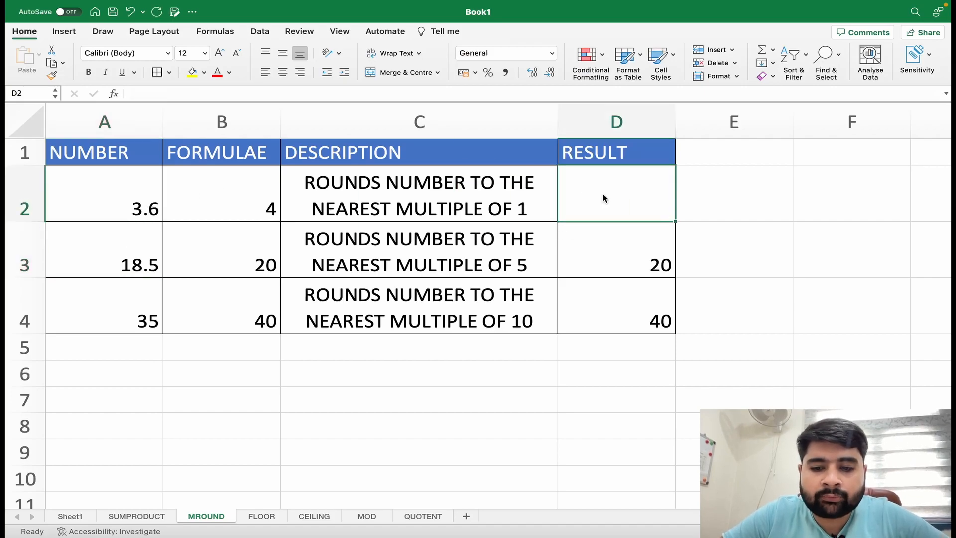
text(=MROUND()
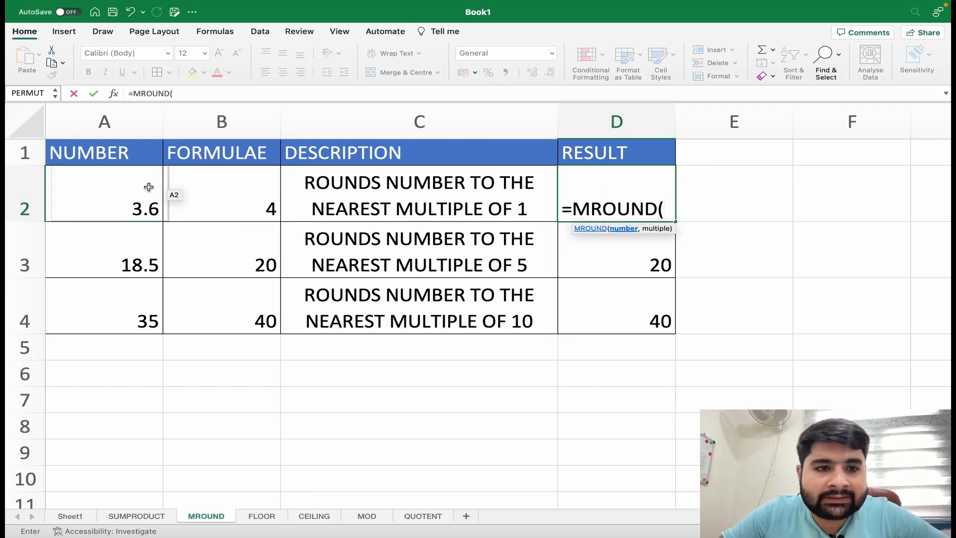
click(145, 187)
text(,1)
key(Return)
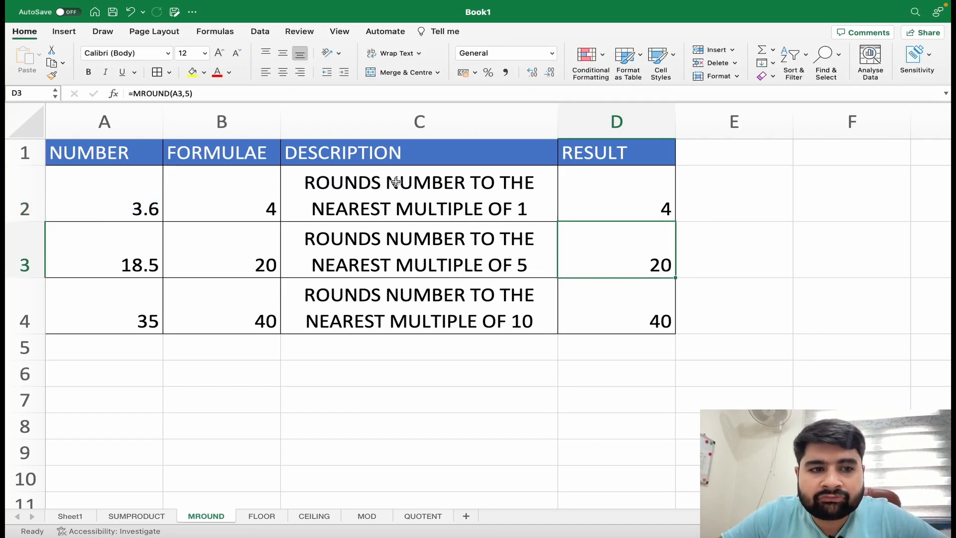
Test rounding to the nearest multiple of 1 by entering 3.9, 41.1 and 4.1 in A2 in turn
click(103, 194)
text(3.9)
key(Return)
click(111, 194)
text(41.1)
key(Return)
click(112, 195)
text(4.1)
key(Return)
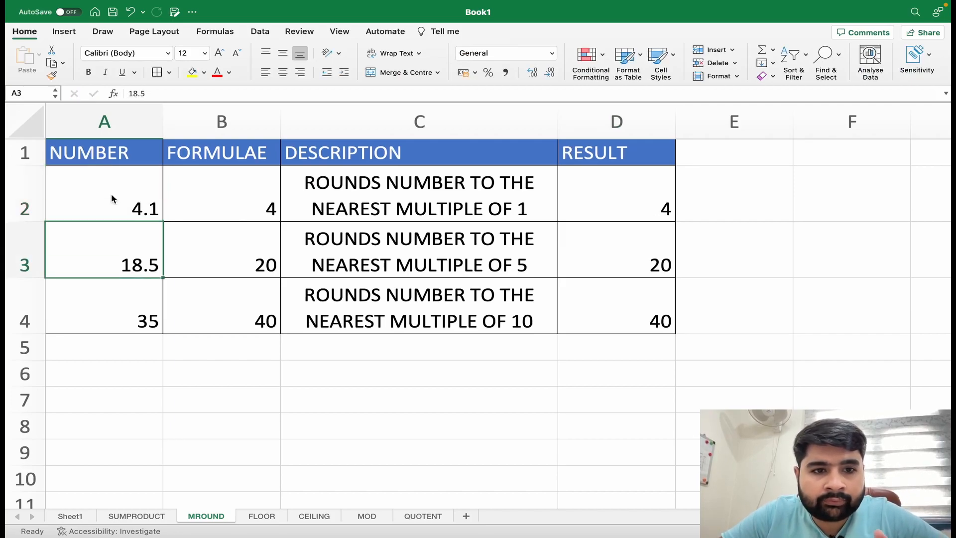
Try 4.9 and 4.4 in A2 as further test numbers for the multiple-of-1 rounding
click(112, 195)
text(4.9)
key(Return)
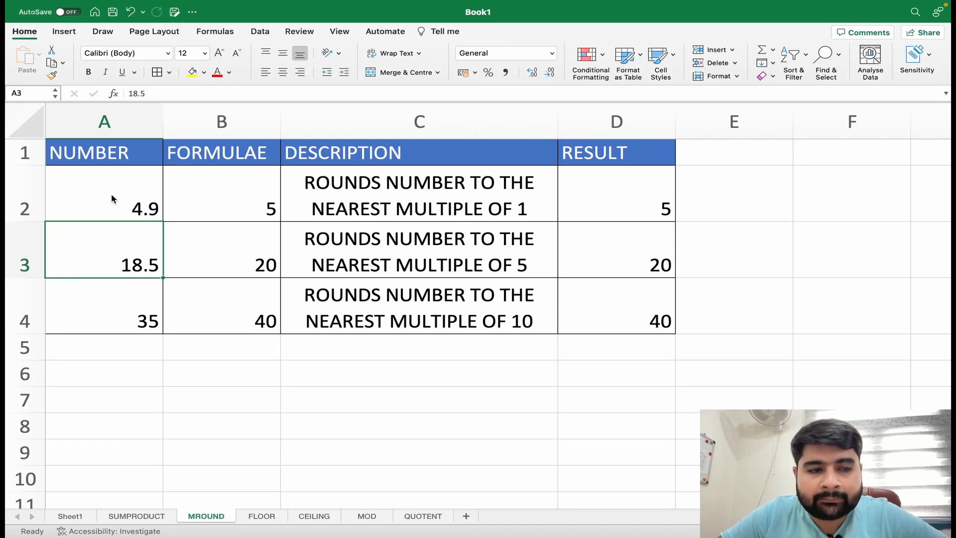
click(112, 195)
text(4)
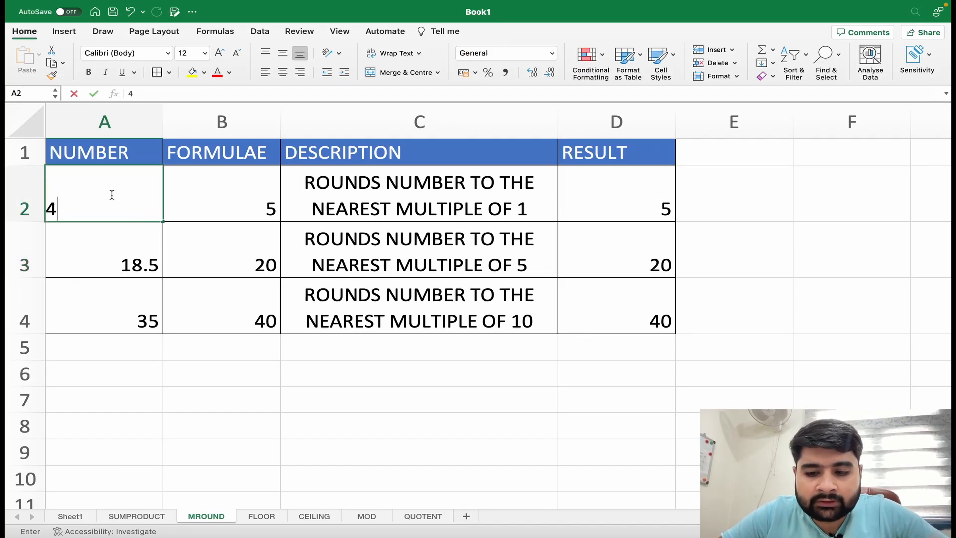
text(.5)
key(BackSpace)
text(4)
key(Return)
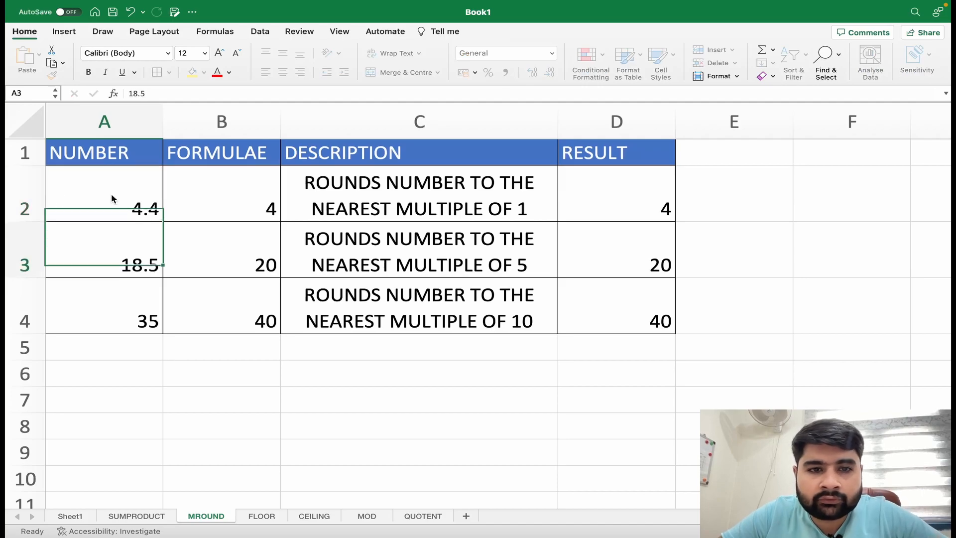
Set the number in A2 to 4.6
click(111, 195)
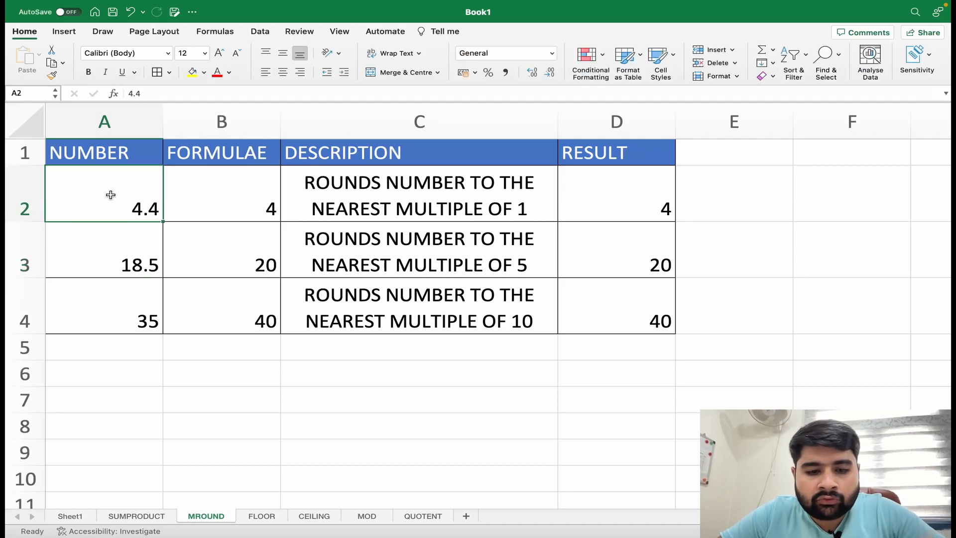
text(4.6)
key(Return)
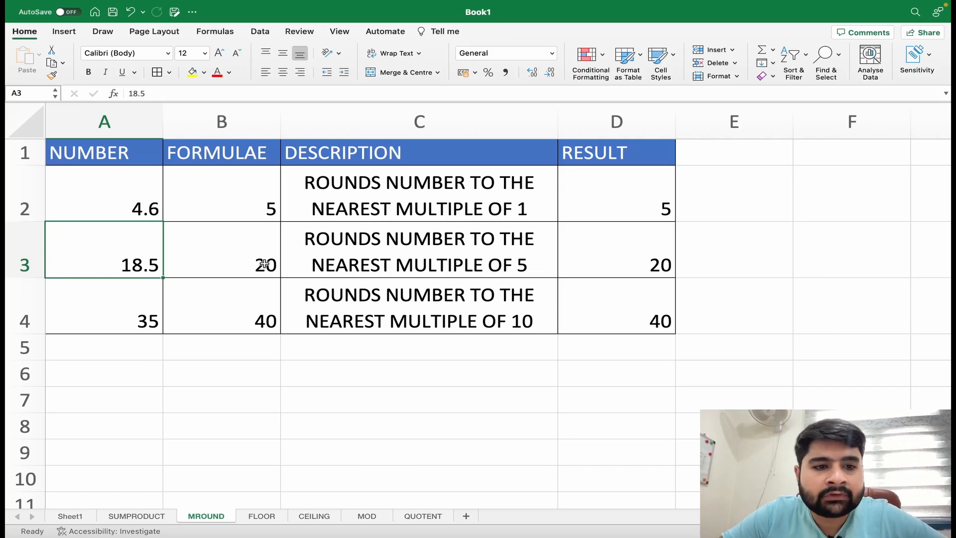
Clear the result in D3 and re-enter it as =MROUND(A3,5)
click(622, 238)
key(Delete)
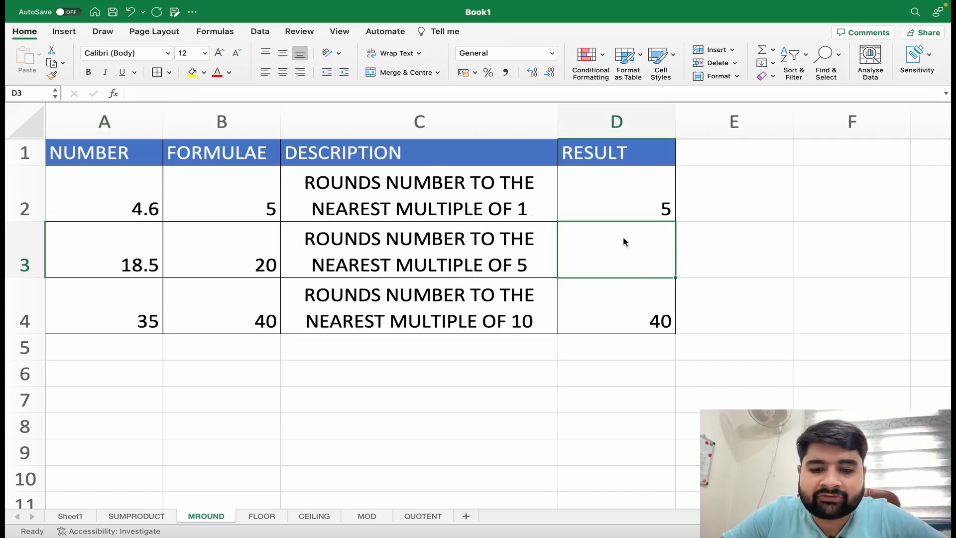
text(=MROUND)
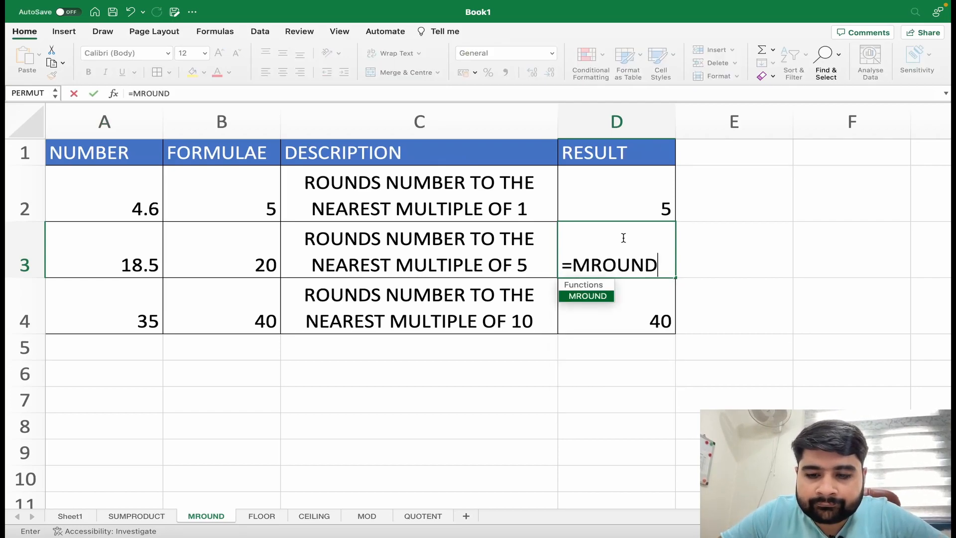
text(()
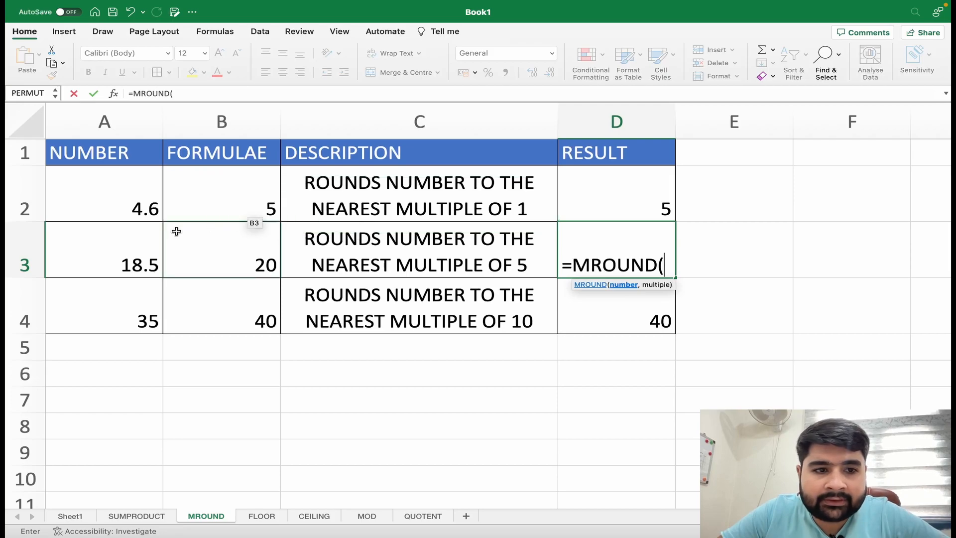
click(150, 242)
text(,5)
key(Return)
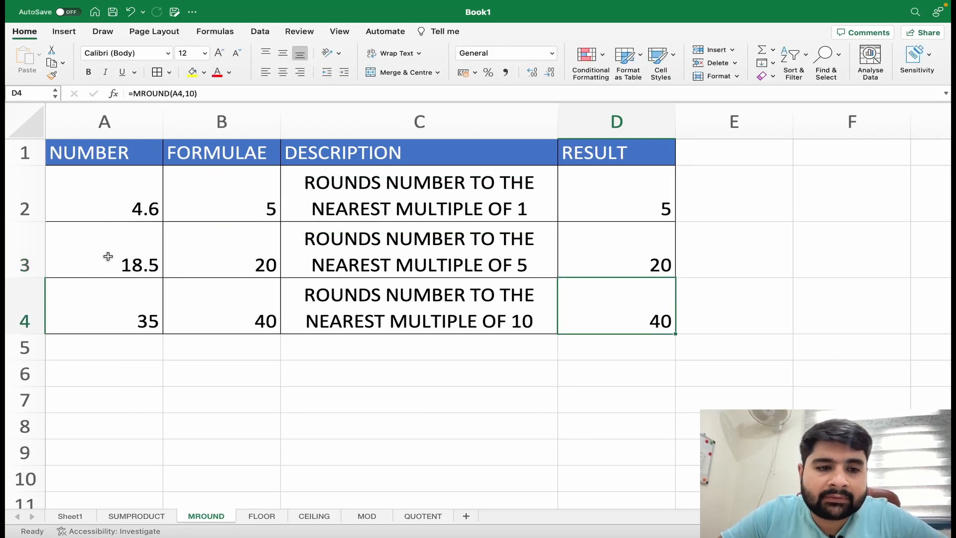
Test rounding to the nearest multiple of 5 by entering 4 and 6 in A3 in turn
click(108, 257)
text(4)
key(Return)
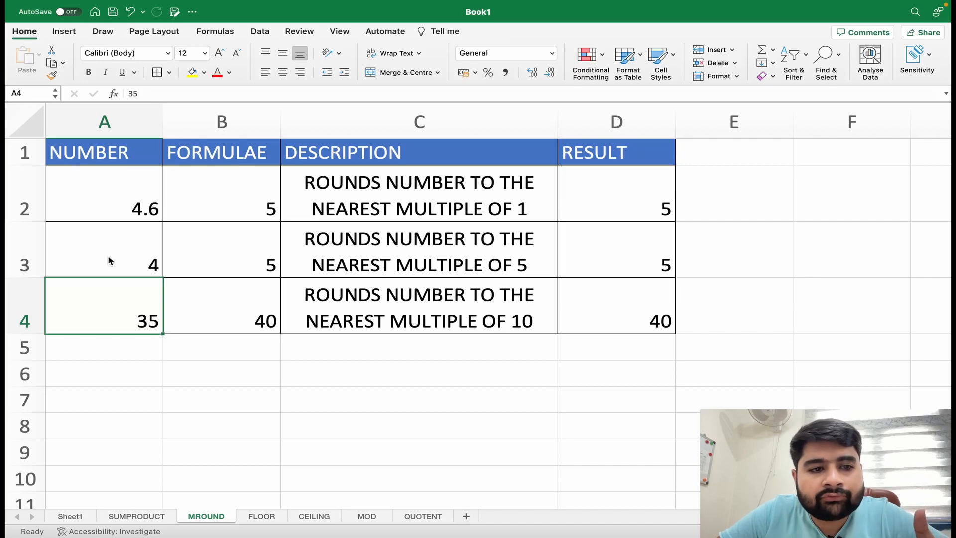
click(108, 256)
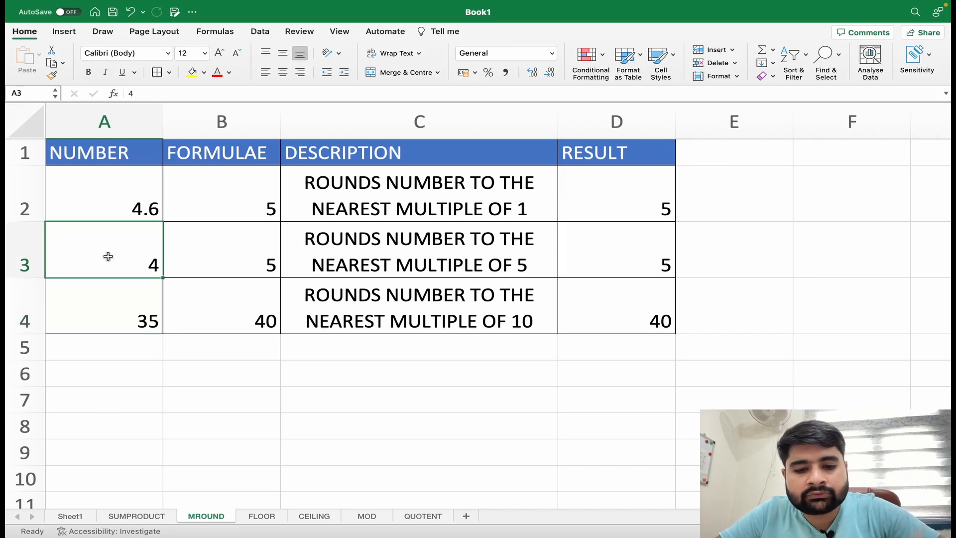
text(6)
key(Return)
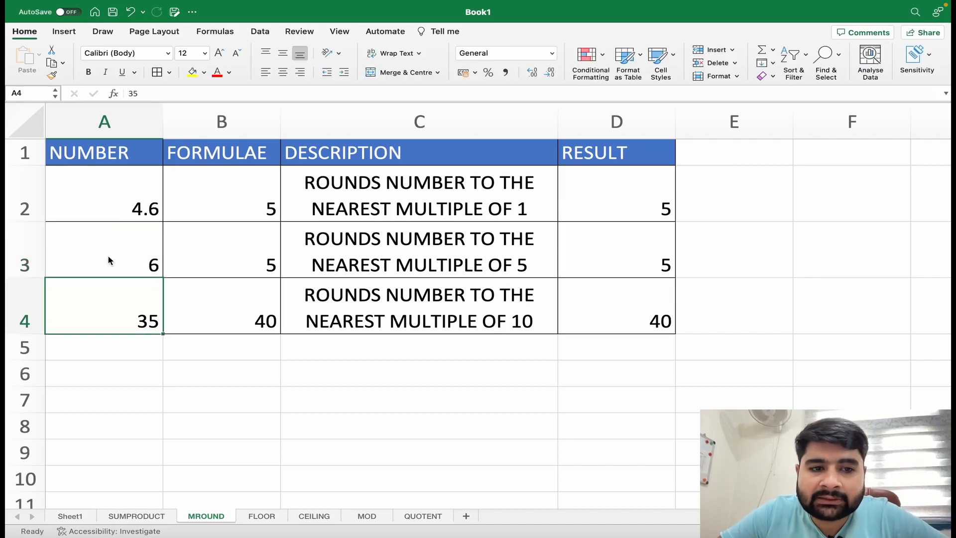
Set the number in A3 to 8
click(108, 256)
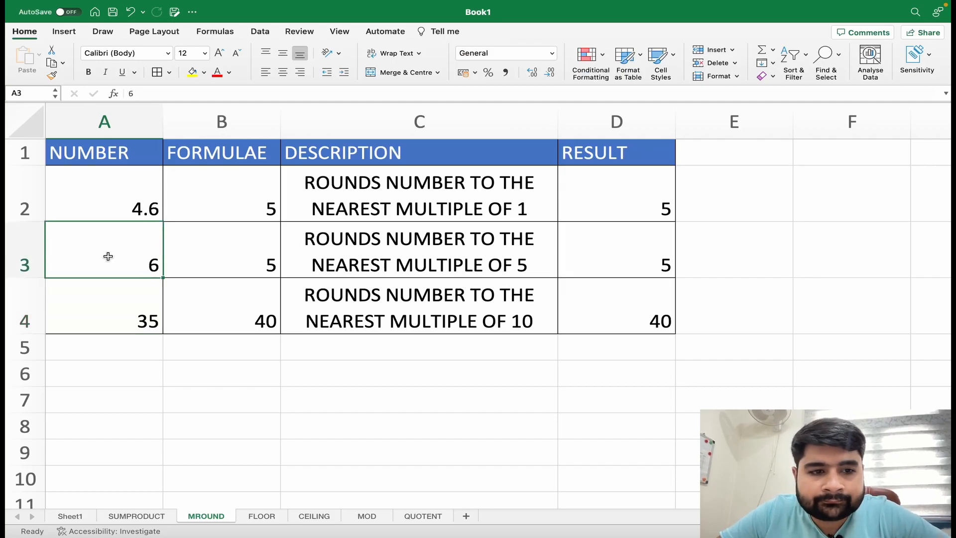
text(8)
key(Return)
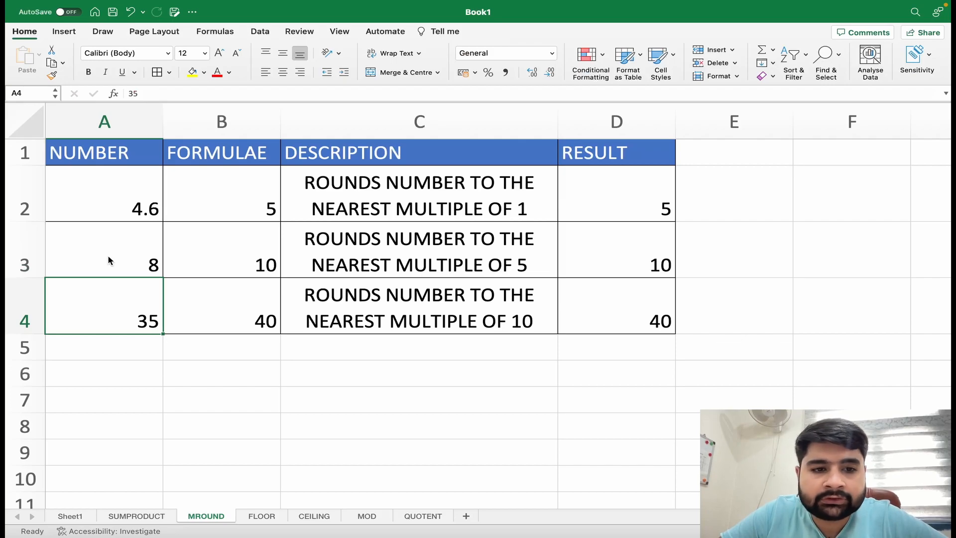
Test rounding to the nearest multiple of 5 by entering 12 and 13 in A3 in turn
click(108, 257)
text(12)
key(Return)
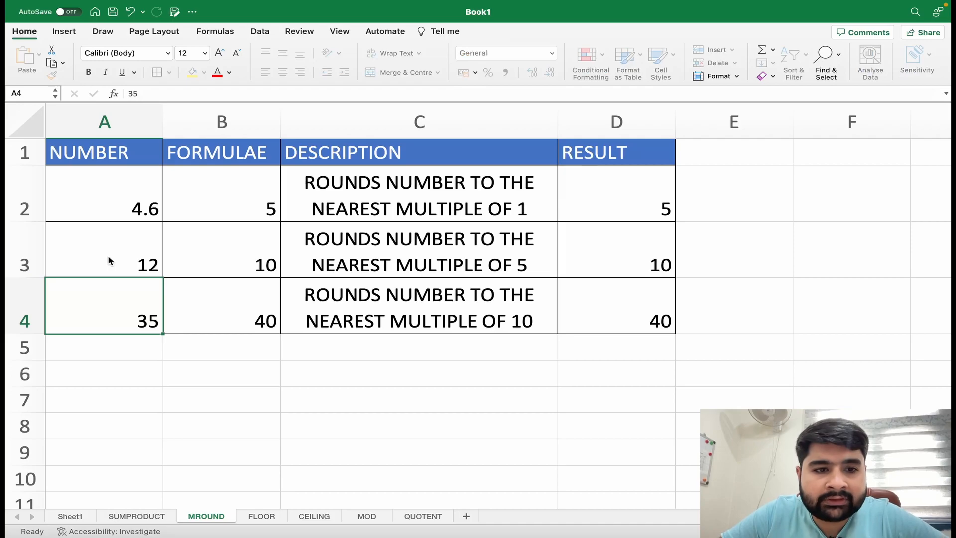
click(108, 257)
text(1)
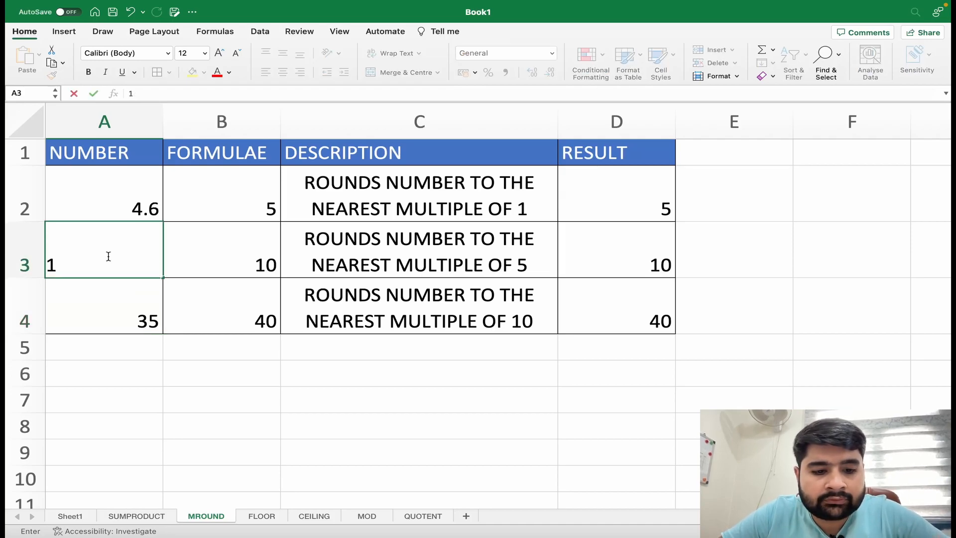
text(3)
key(Return)
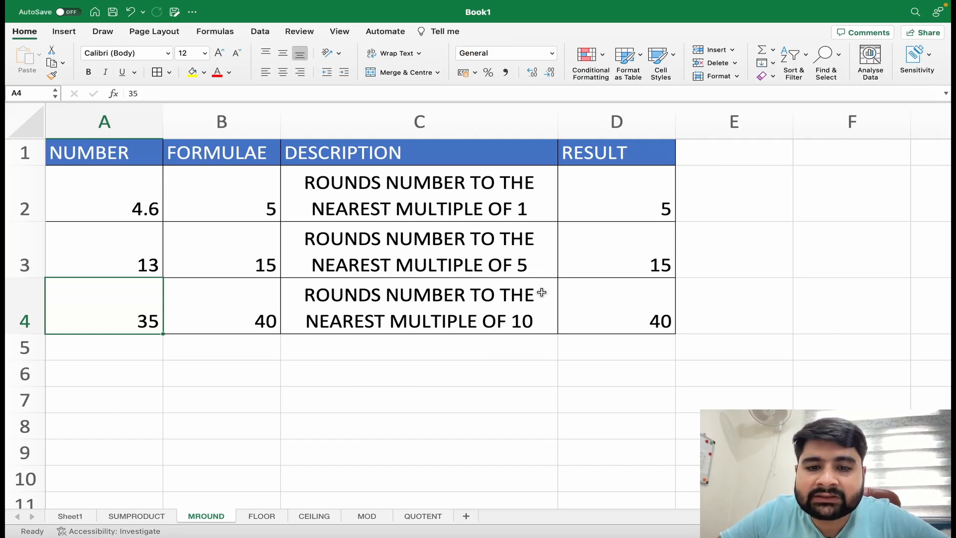
Re-enter the result formula in D4 as =MROUND(A4,10)
click(604, 305)
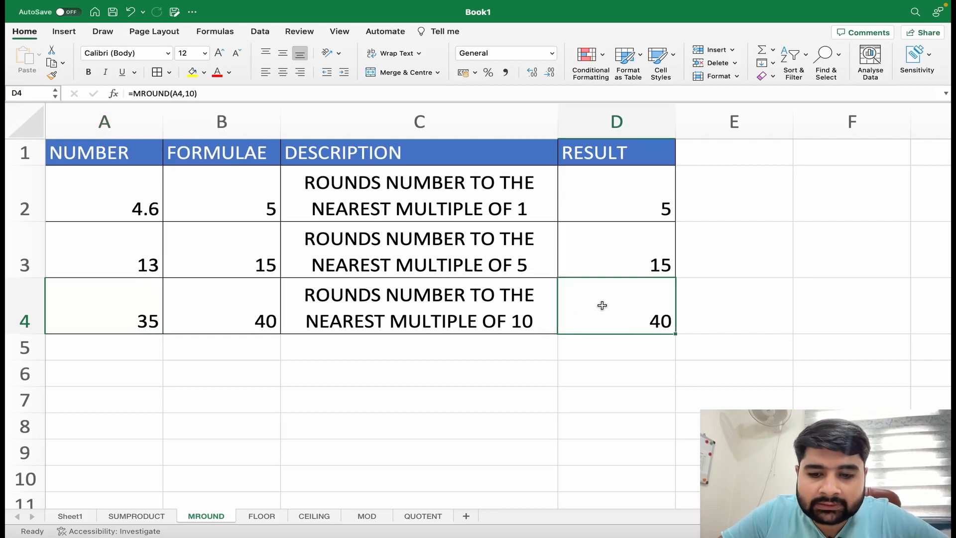
text(=M)
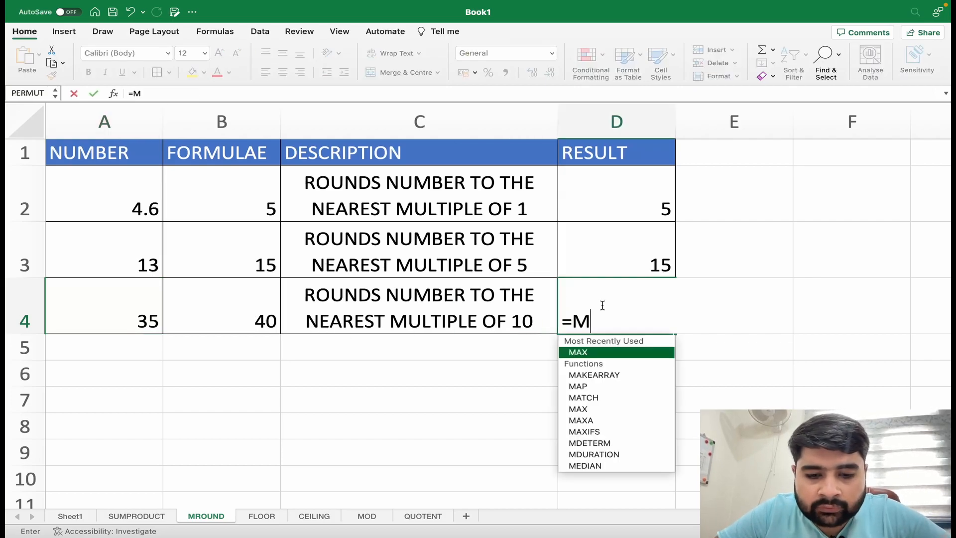
text(ROUND()
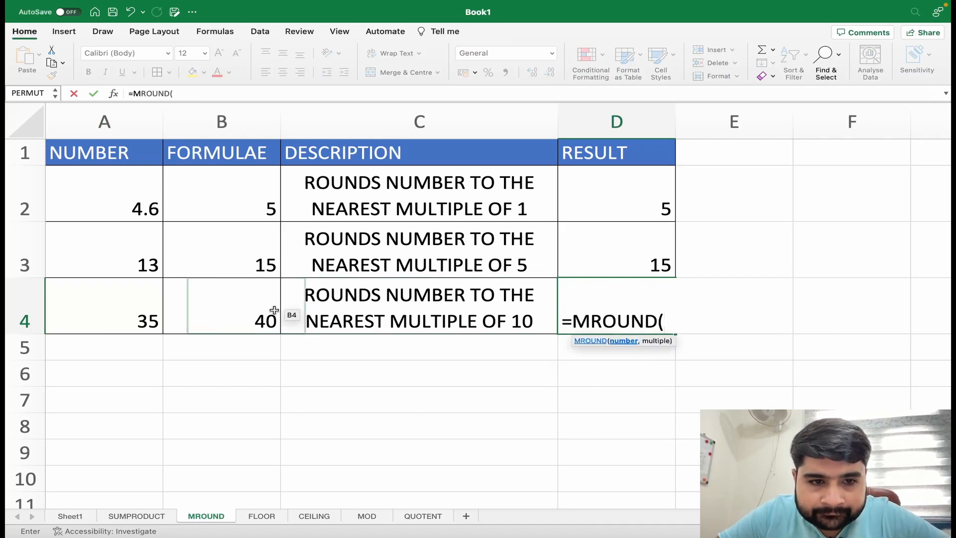
click(145, 303)
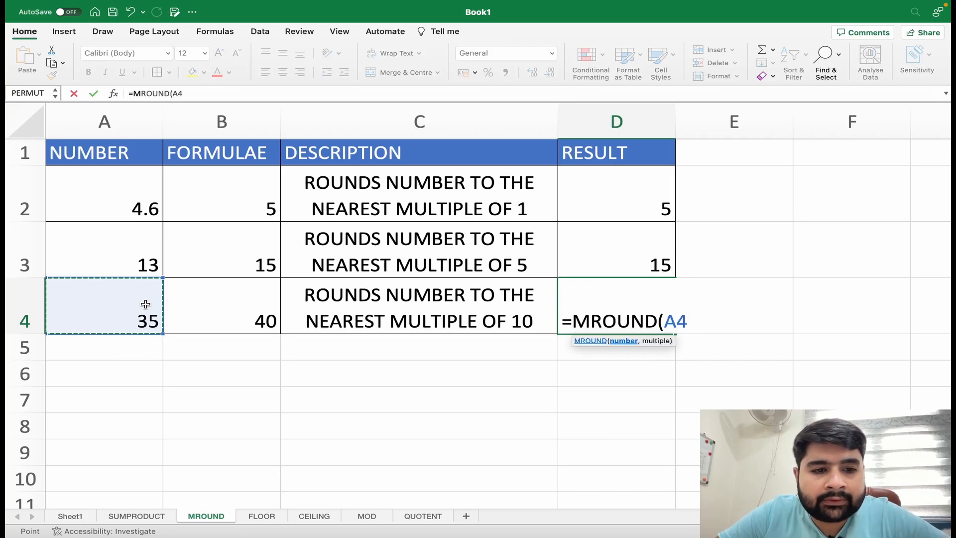
text(,1)
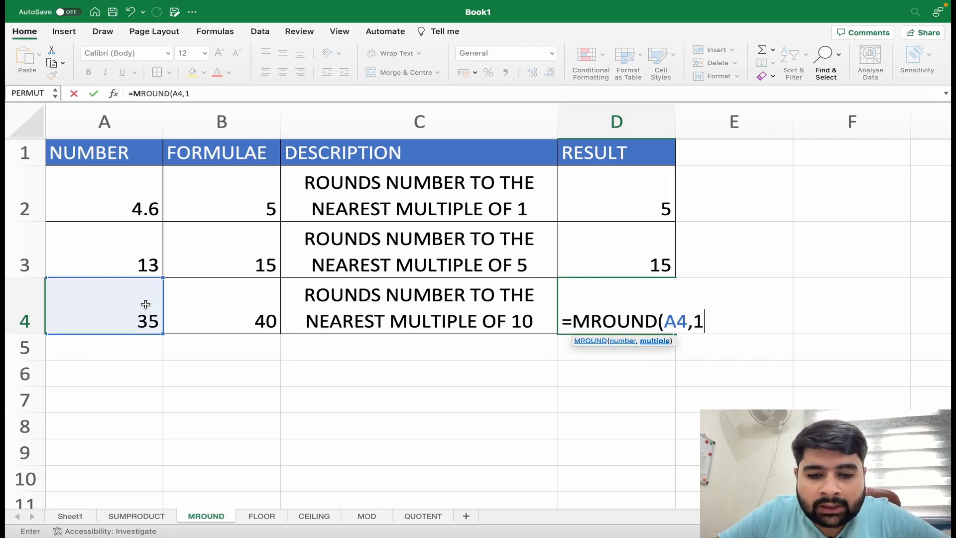
text(0))
key(Return)
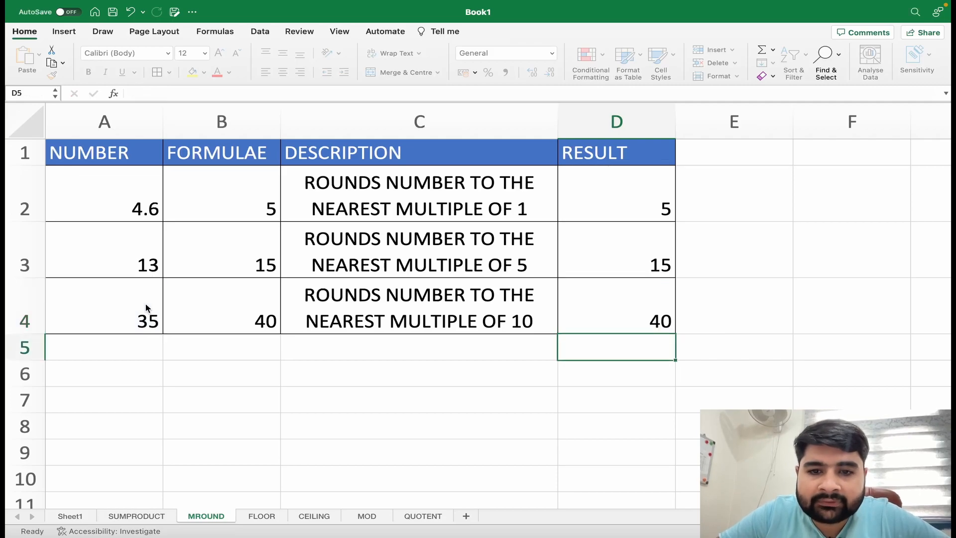
Test rounding to the nearest multiple of 10 by entering 21 and 26 in A4 in turn
click(108, 318)
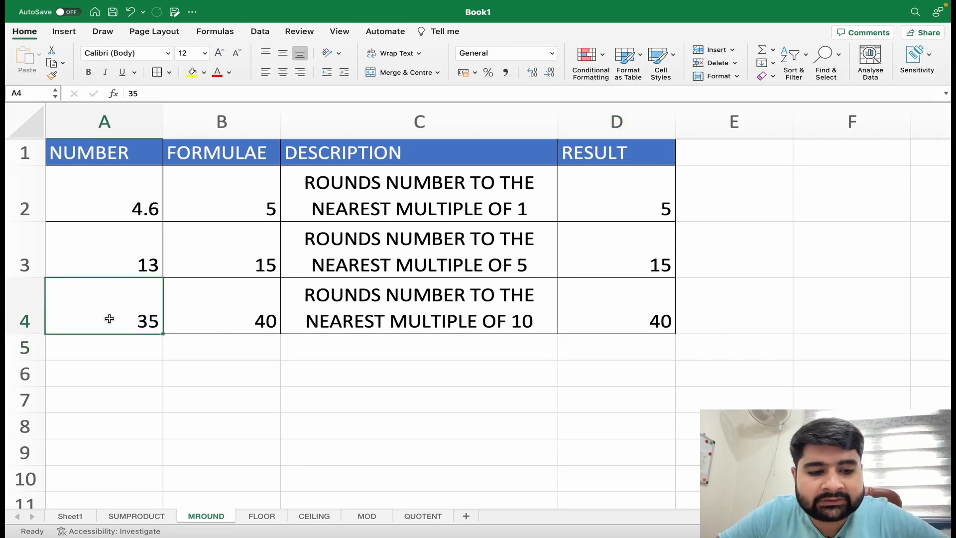
text(21)
key(Return)
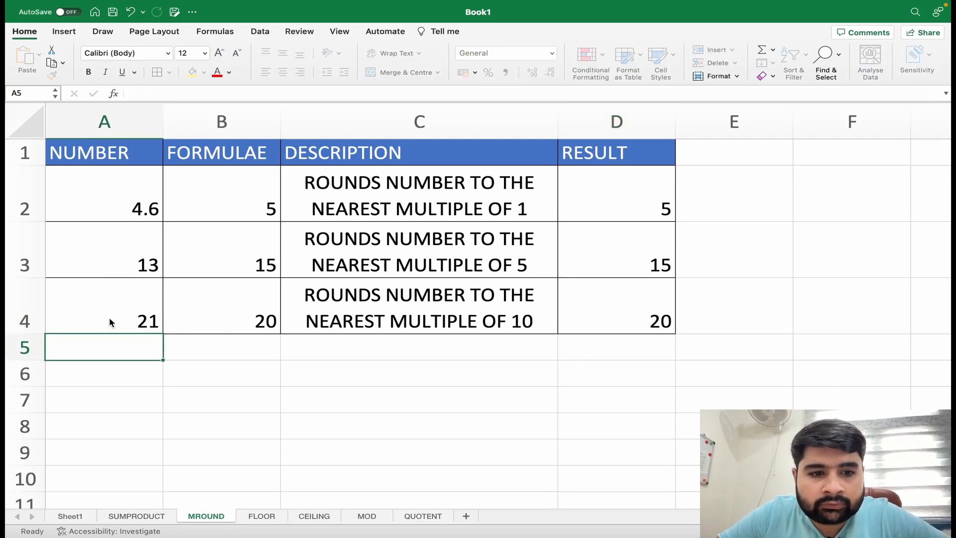
click(110, 318)
text(26)
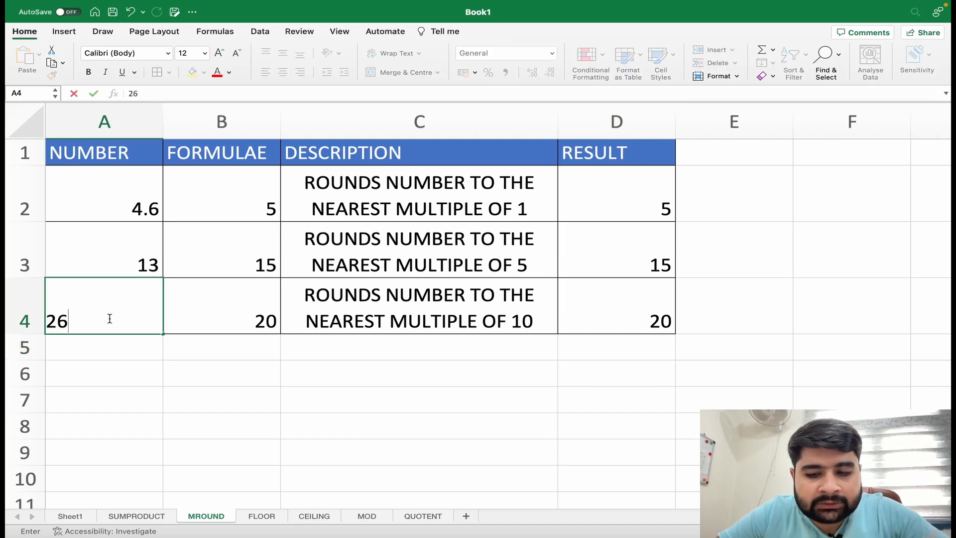
key(Return)
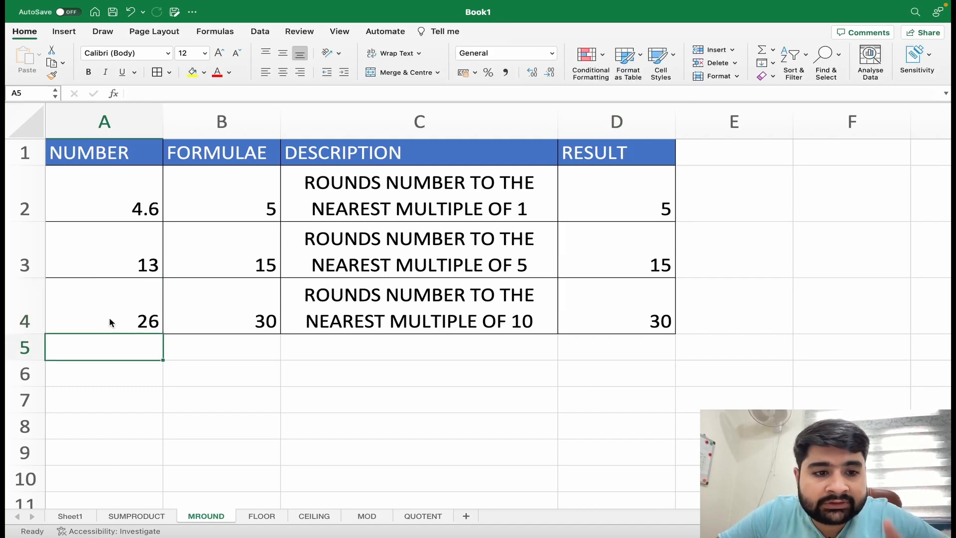
Try 31 in A4 as another MROUND test, and set the number to 35
click(110, 319)
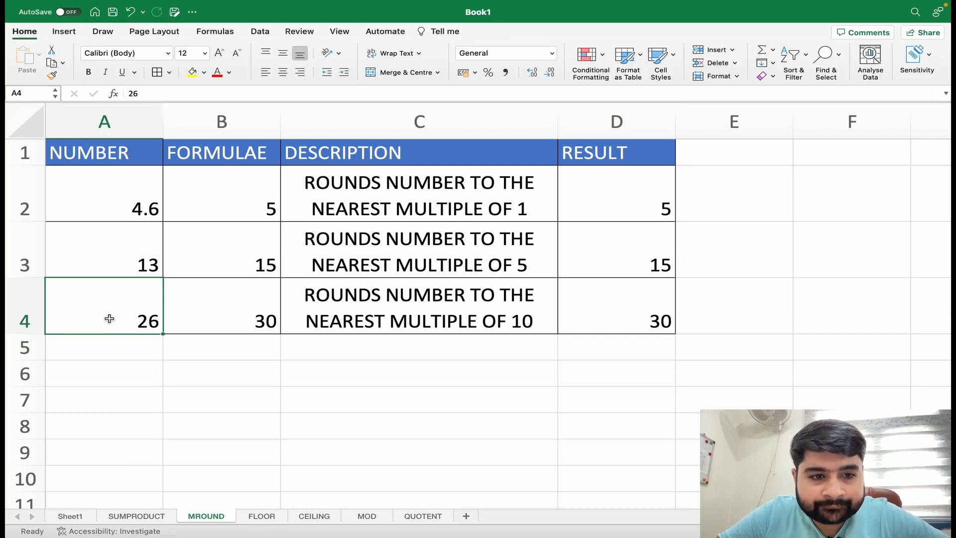
text(31)
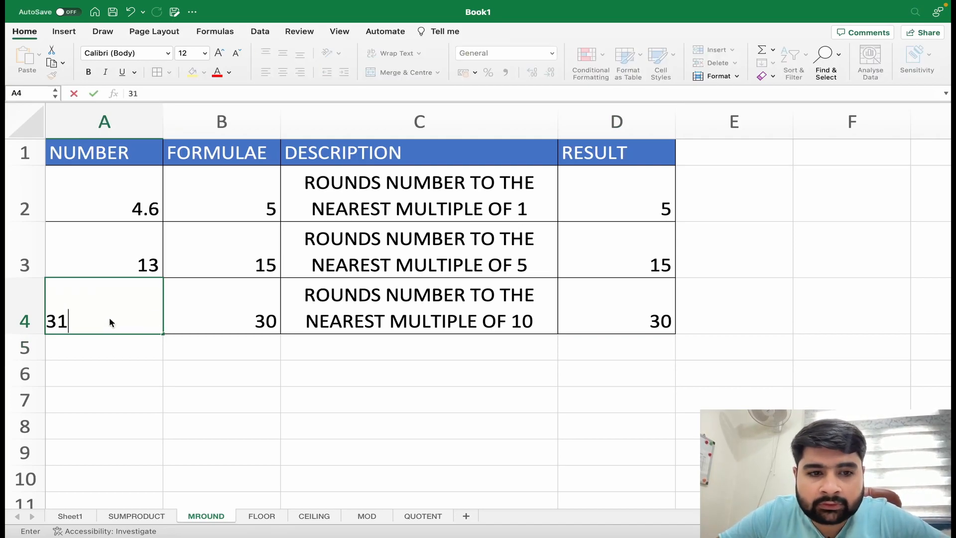
key(Return)
click(109, 318)
text(35)
key(Return)
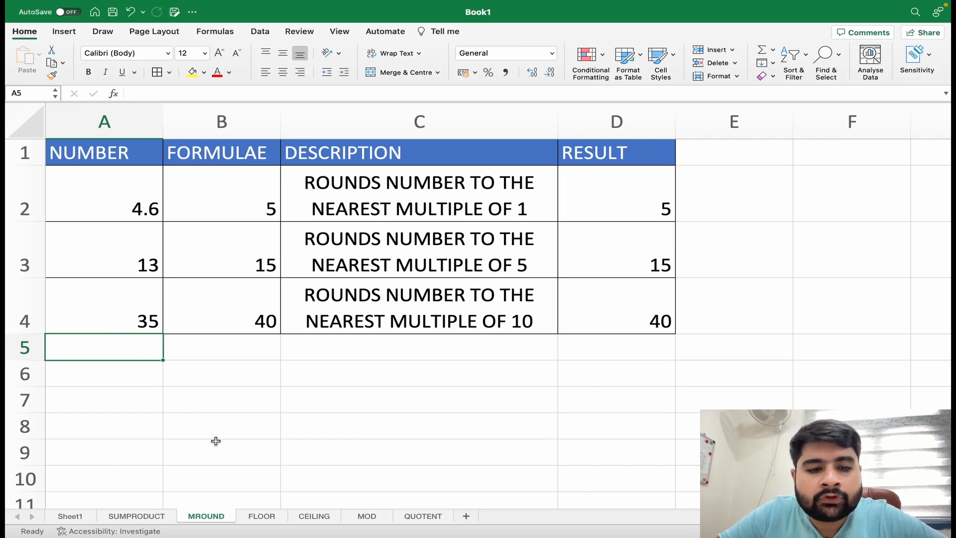
On the FLOOR sheet, check the formula in D2 and clear the results in D2:D4
click(262, 515)
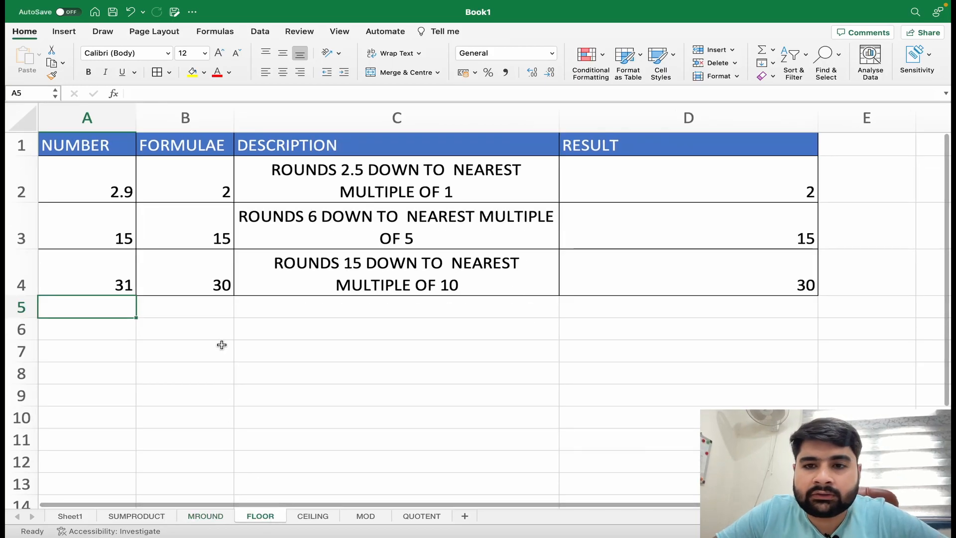
click(727, 214)
click(721, 189)
double_click(723, 187)
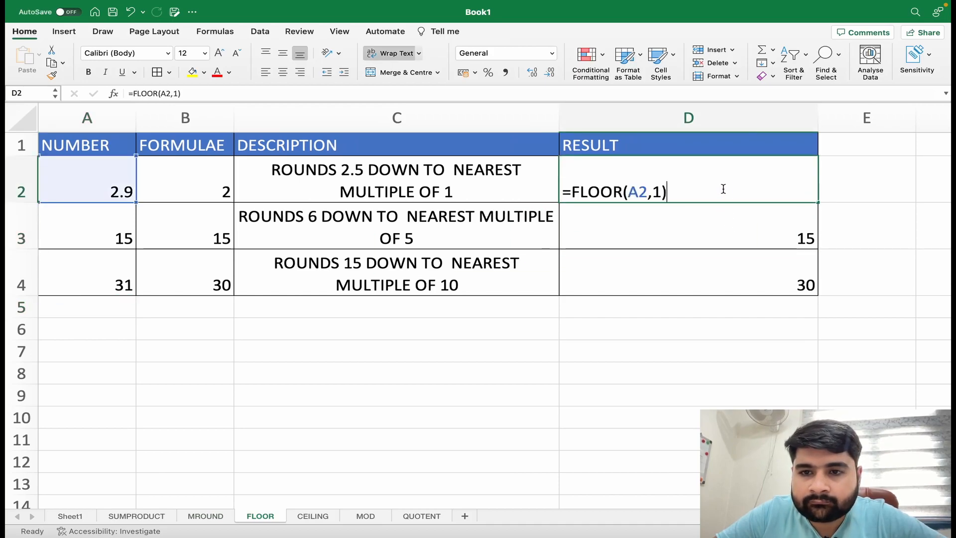
key(Tab)
drag(802, 179, 789, 273)
key(Delete)
click(473, 413)
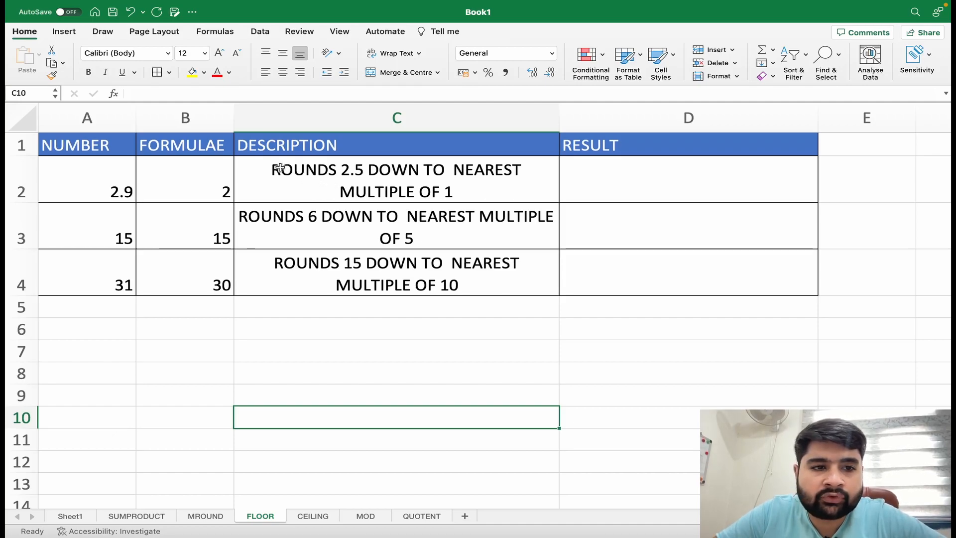
Test the existing FLOOR formula in B2 by entering 1.1 and 1.9 in A2 in turn
click(122, 176)
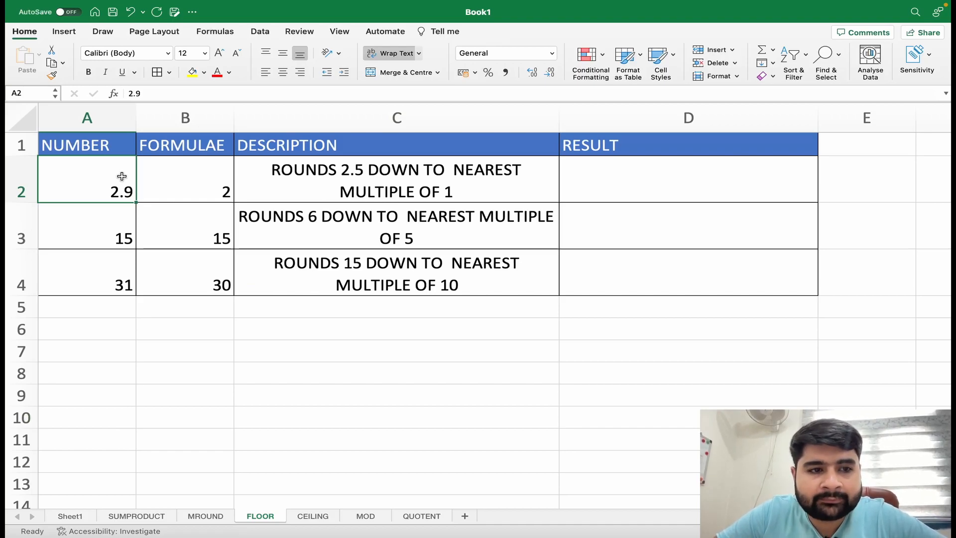
text(1)
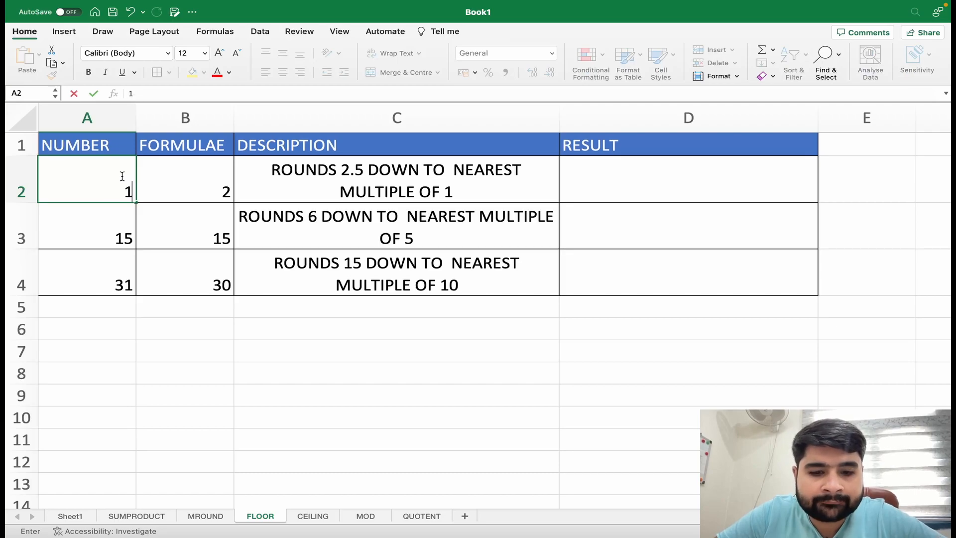
text(-11)
key(Return)
click(194, 181)
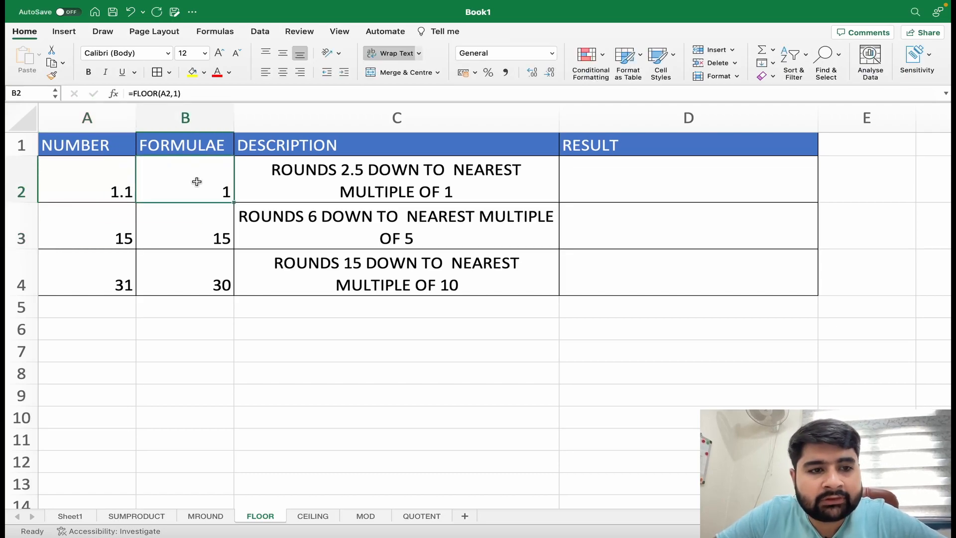
click(101, 182)
text(19)
key(BackSpace)
text(.9)
key(Return)
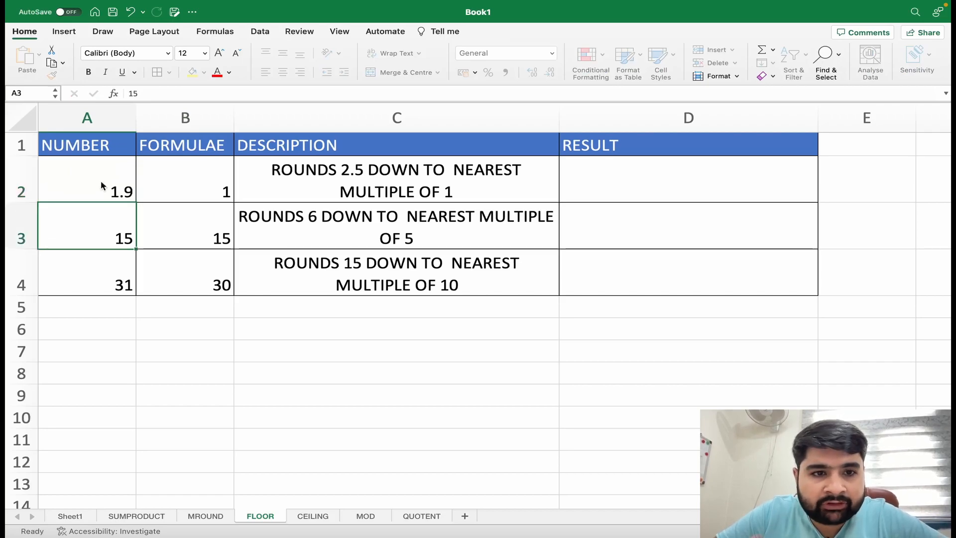
click(101, 183)
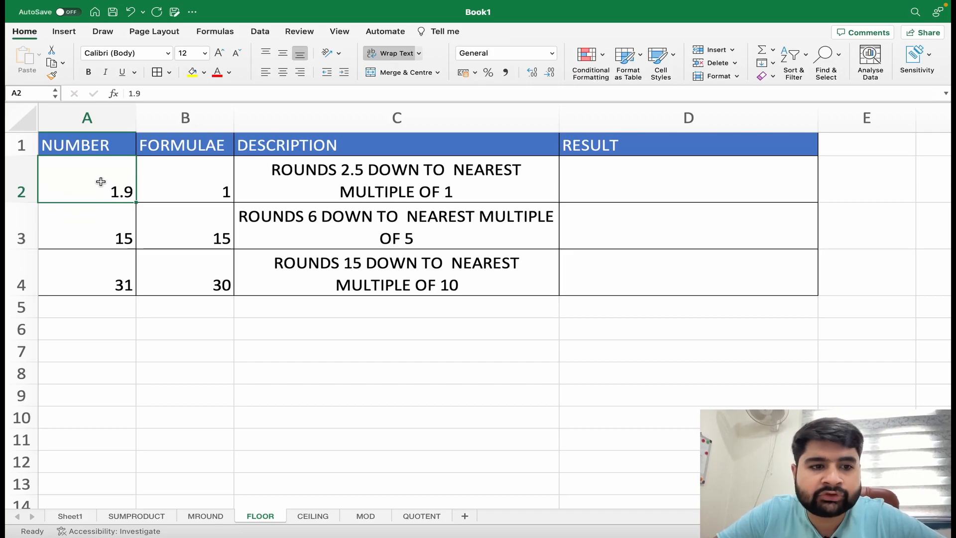
Enter the formula =FLOOR(A2,1) in the result cell D2
click(574, 168)
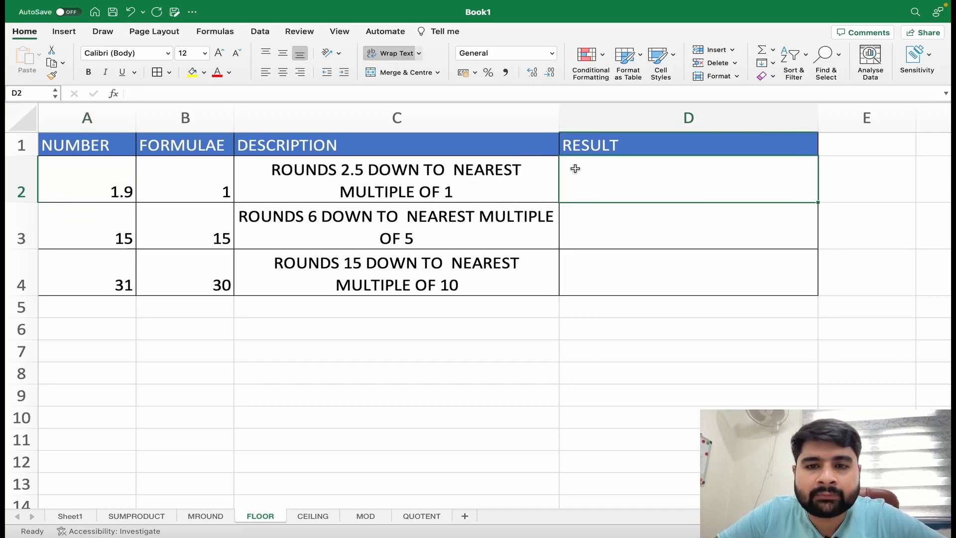
text(=)
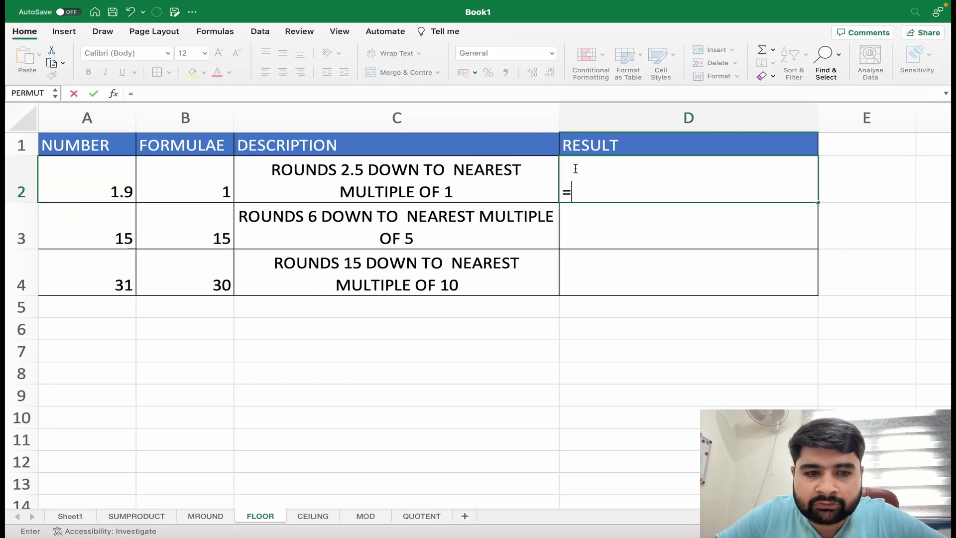
text(FLOO)
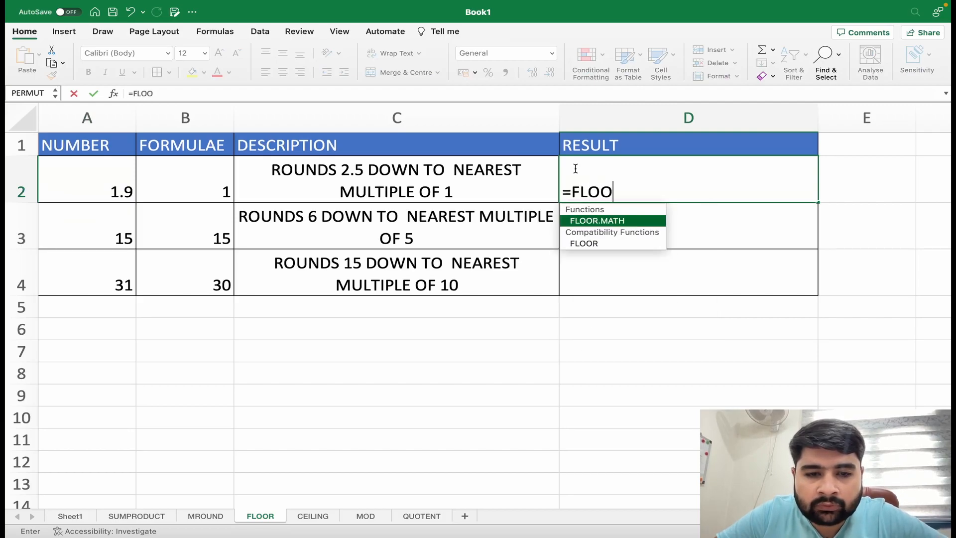
text(R()
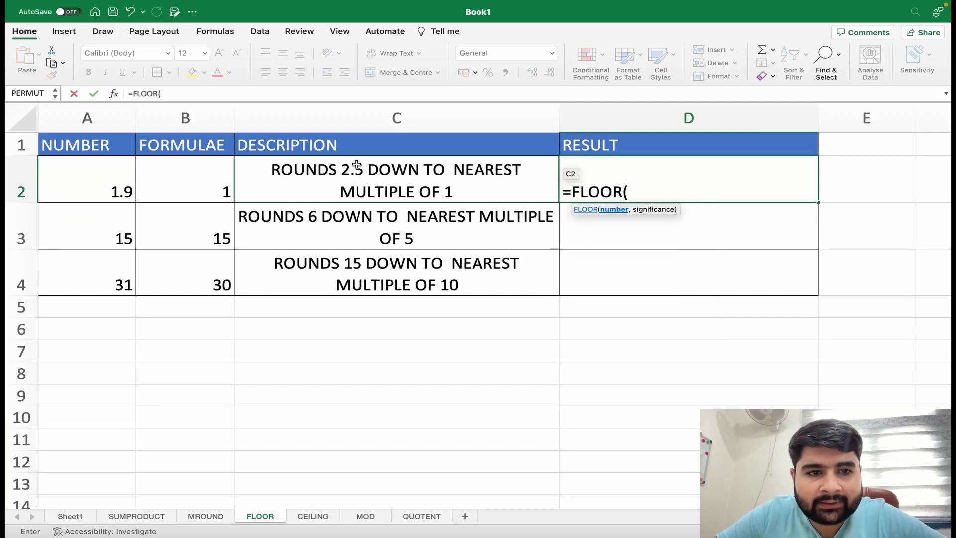
click(87, 184)
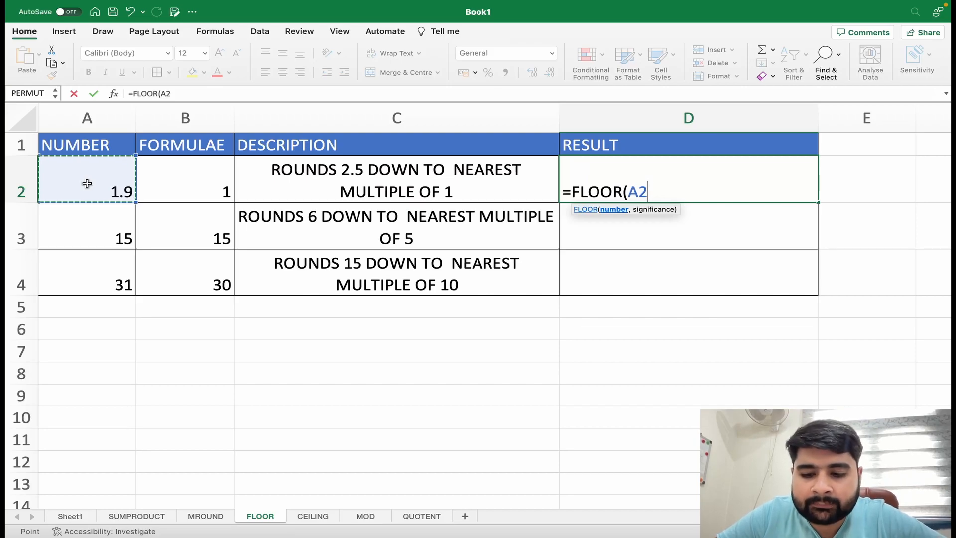
text(,1)
key(Return)
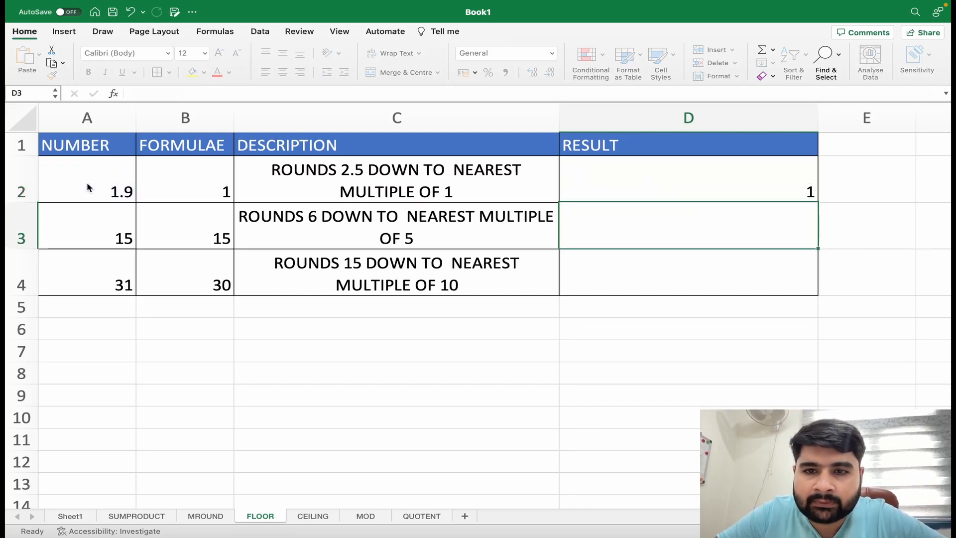
Test rounding down to a multiple of 1 by entering 2.1 and 2.9 in A2 in turn
click(87, 184)
text(2.1)
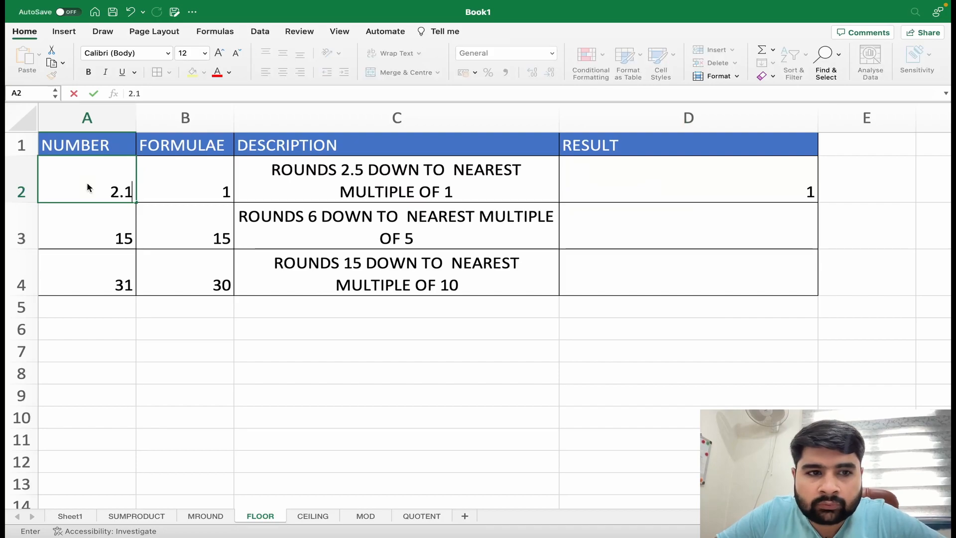
key(Return)
click(87, 185)
double_click(87, 183)
text(2.9)
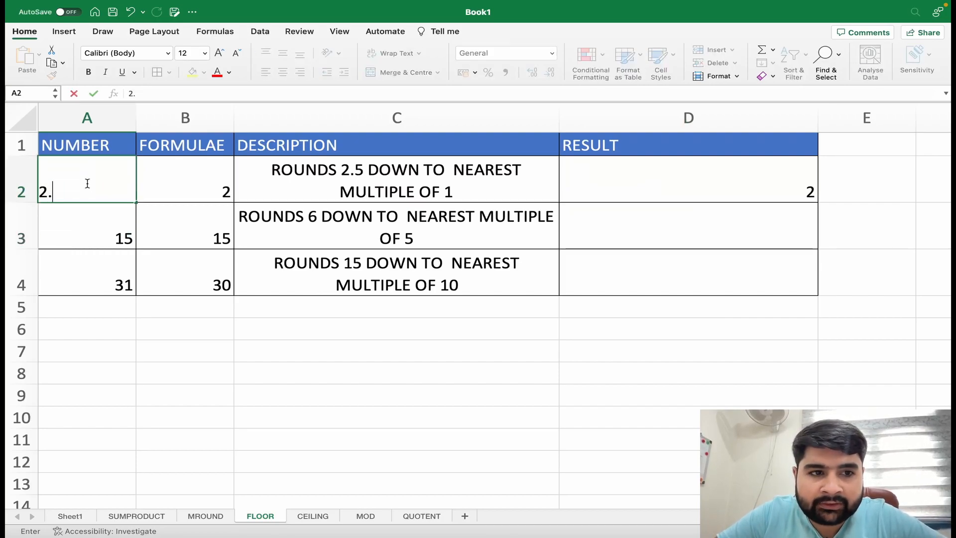
key(Return)
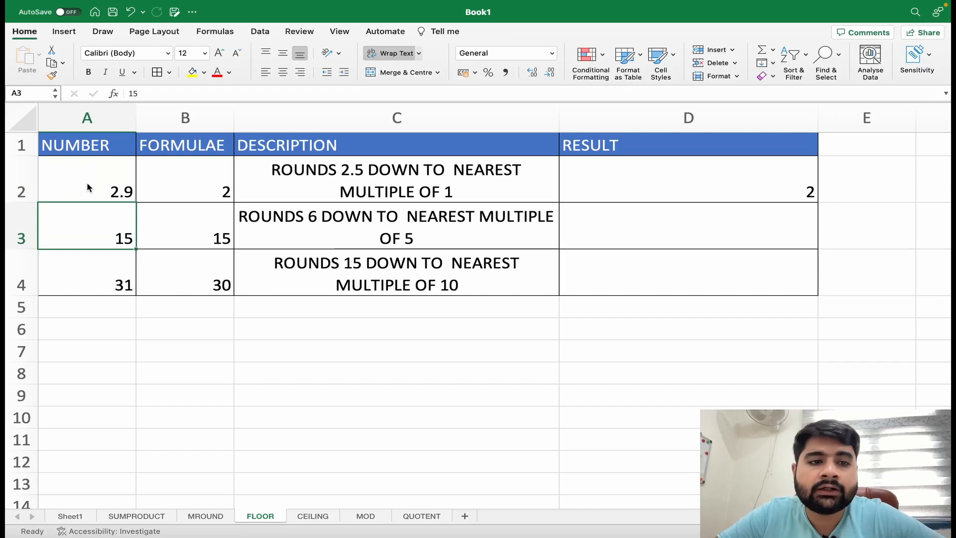
Continue the FLOOR test by entering 3 and 3.1 in A2 in turn
click(86, 183)
text(3)
key(Return)
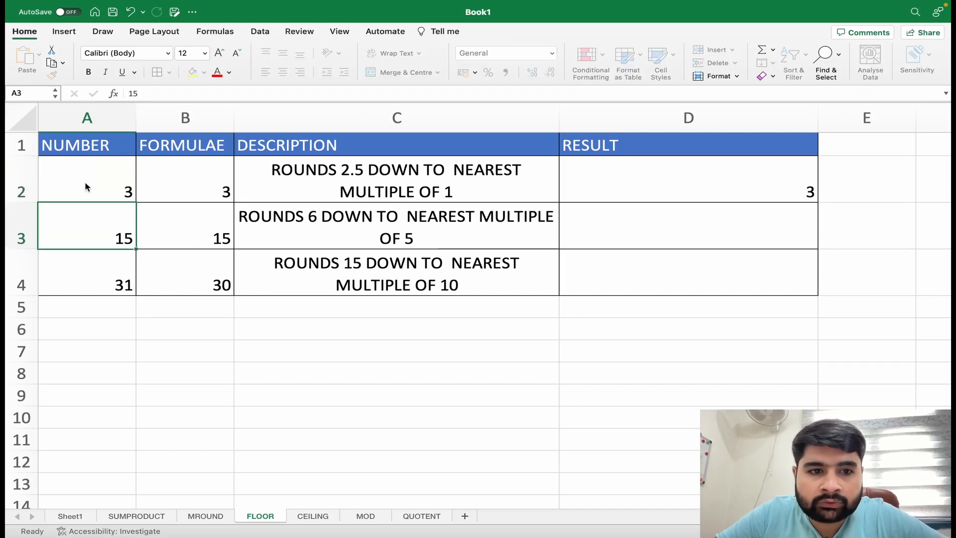
click(86, 183)
text(3.1)
key(Return)
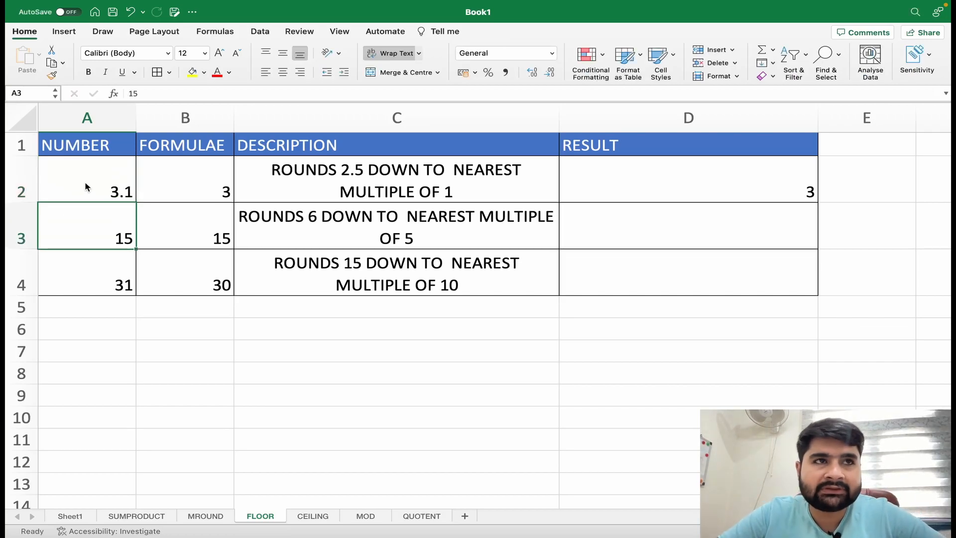
Test the multiple-of-1 FLOOR formulas by setting the number in A2 to 14.9
click(85, 184)
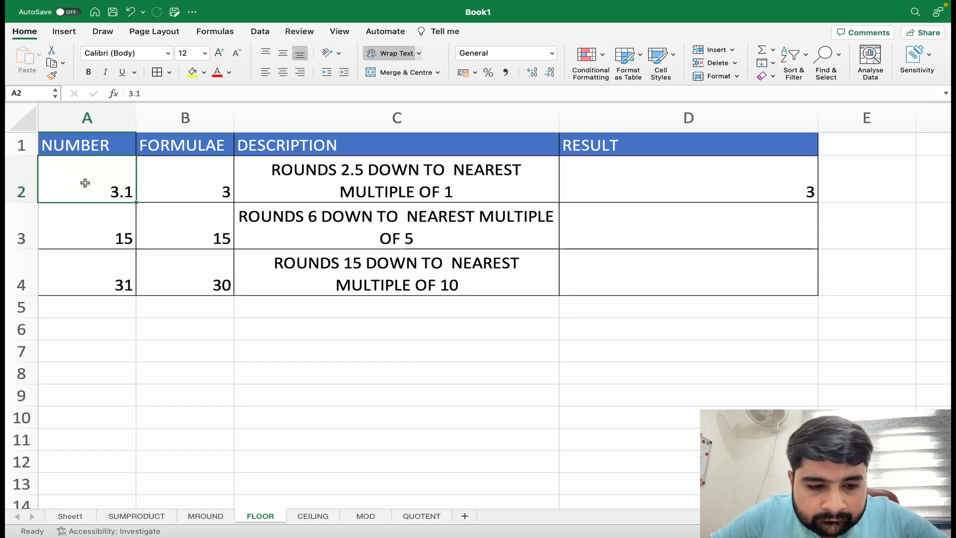
text(14.9)
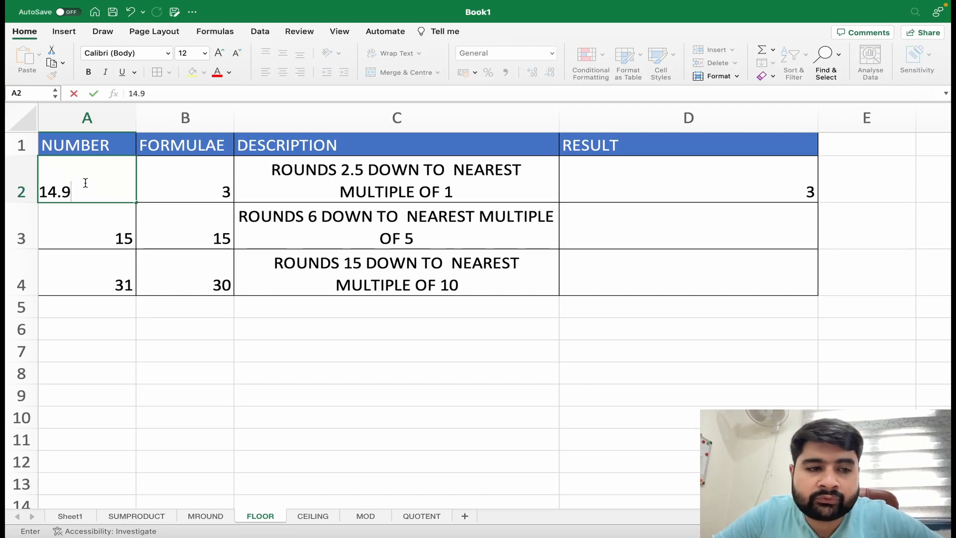
key(Return)
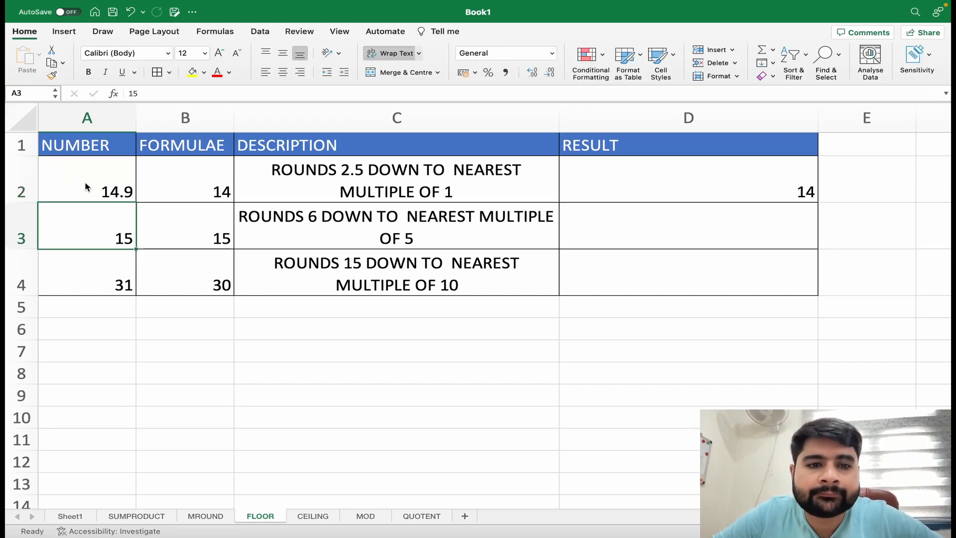
Enter the formula =FLOOR(A3,5) in the result cell D3
click(664, 237)
text(=)
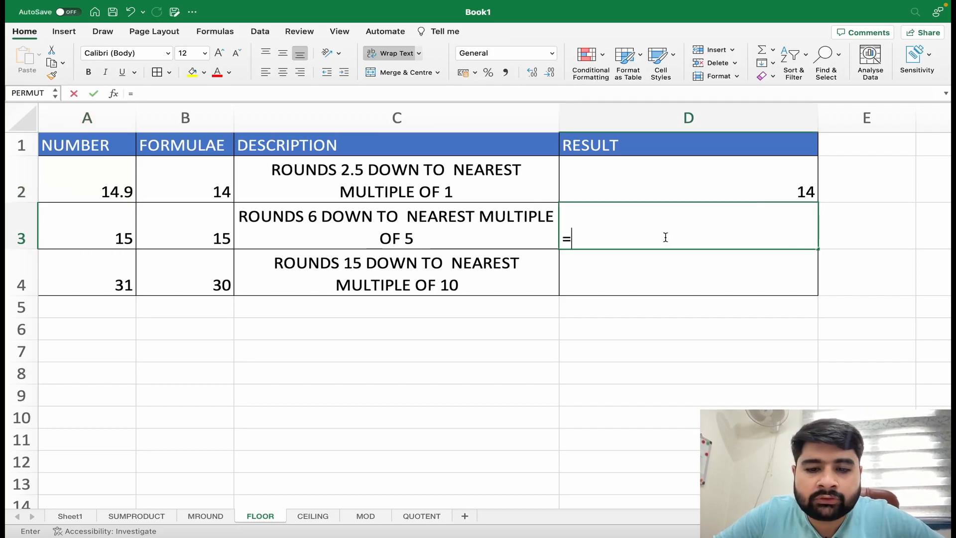
text(FL)
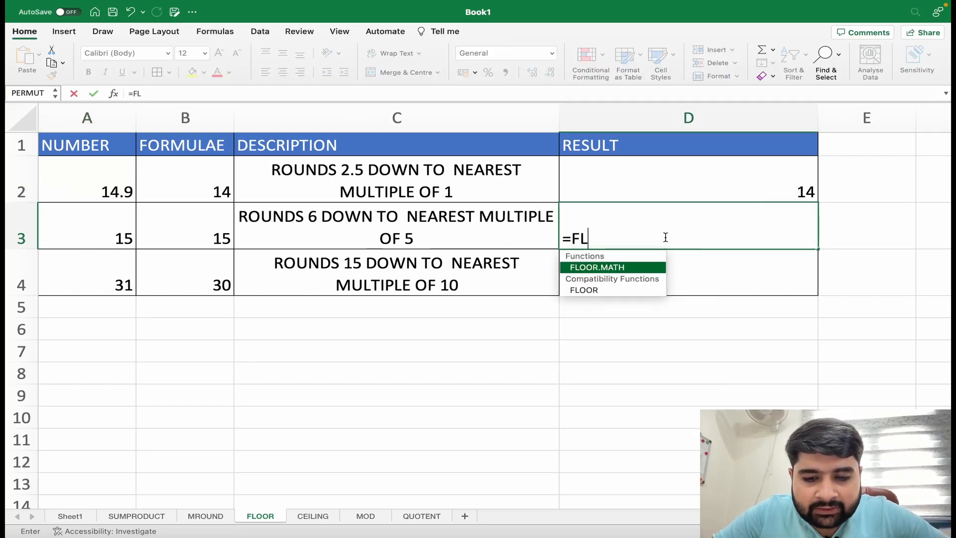
text(OOR()
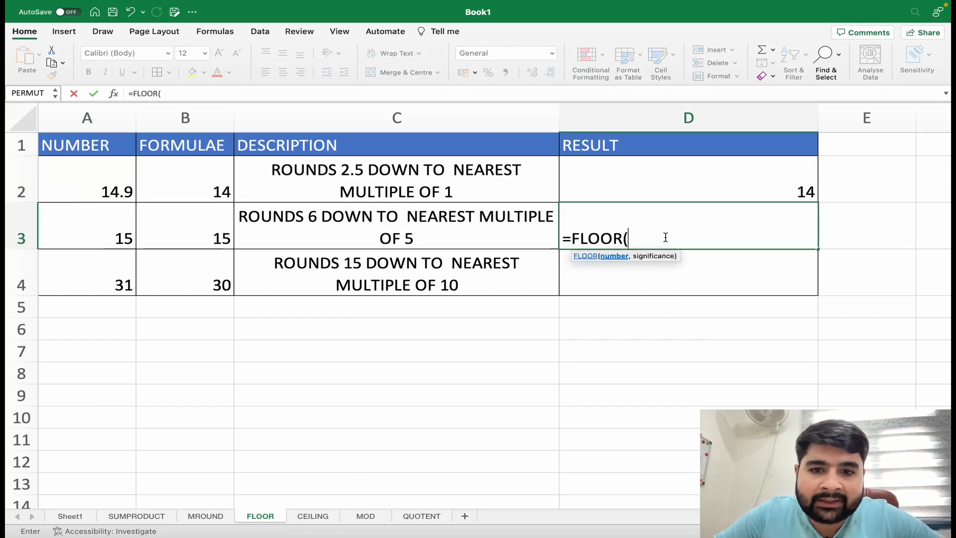
click(106, 244)
text(,)
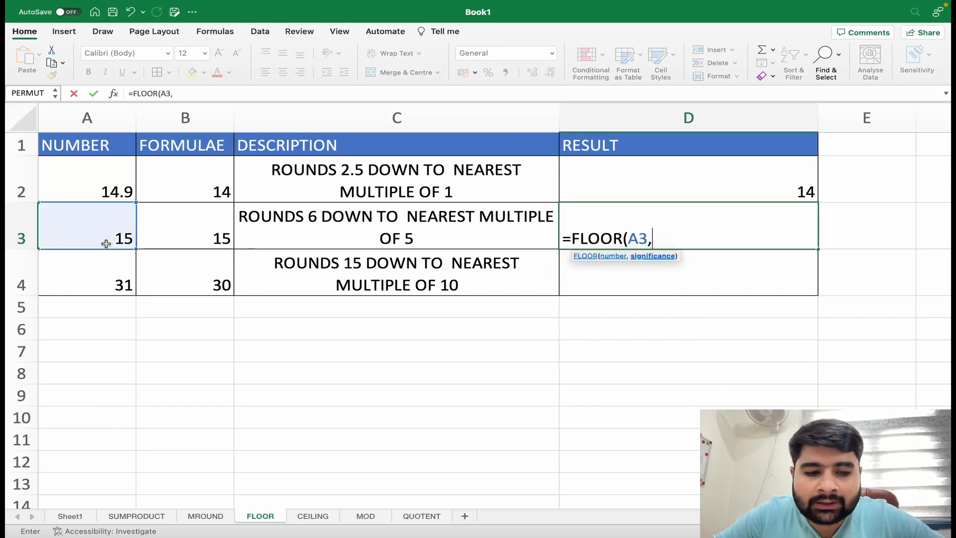
text(5)
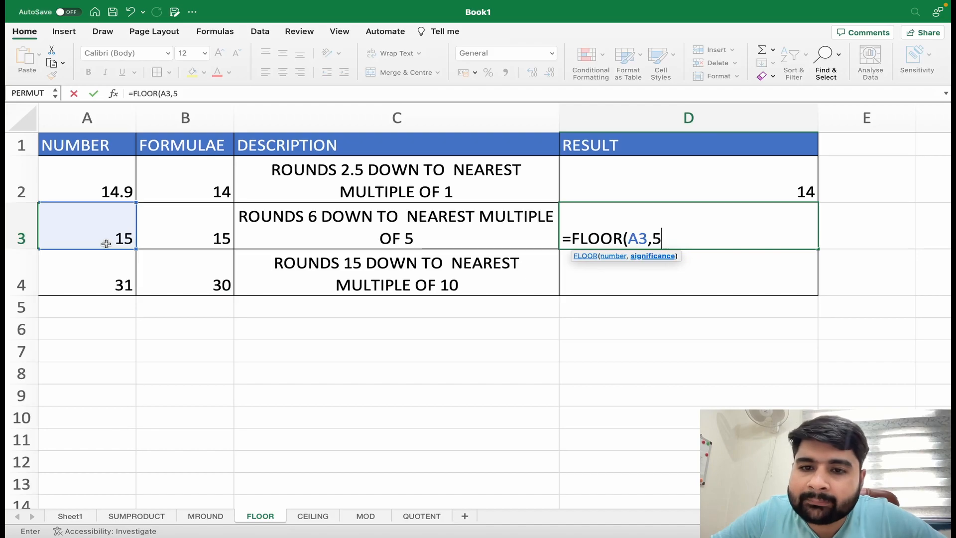
text())
key(Return)
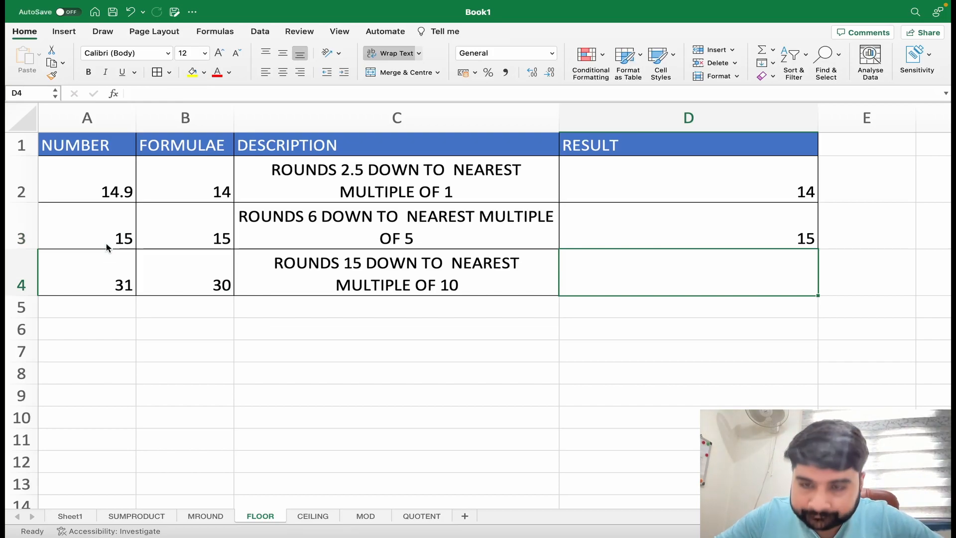
Test rounding down to a multiple of 5 by entering 14.9 and 15.1 in A3 in turn
click(81, 243)
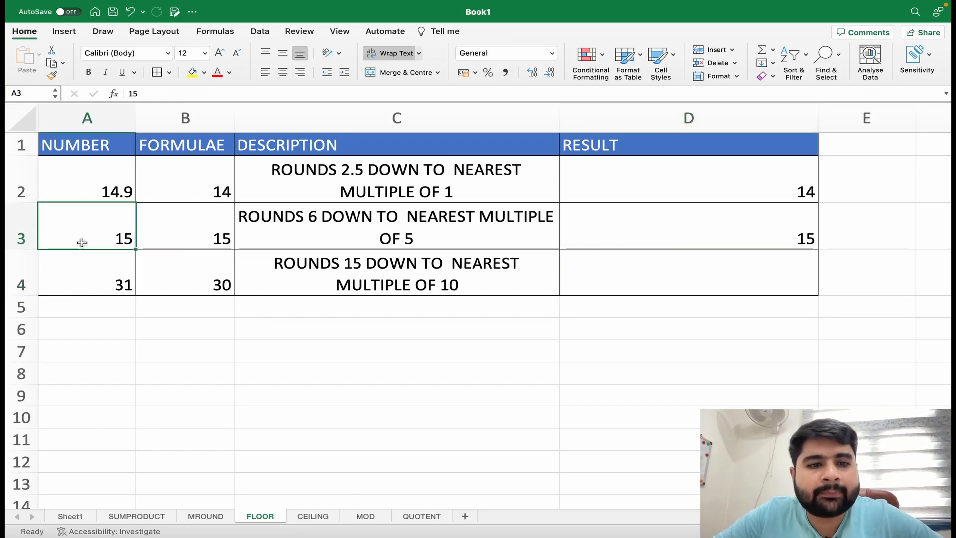
text(14.9)
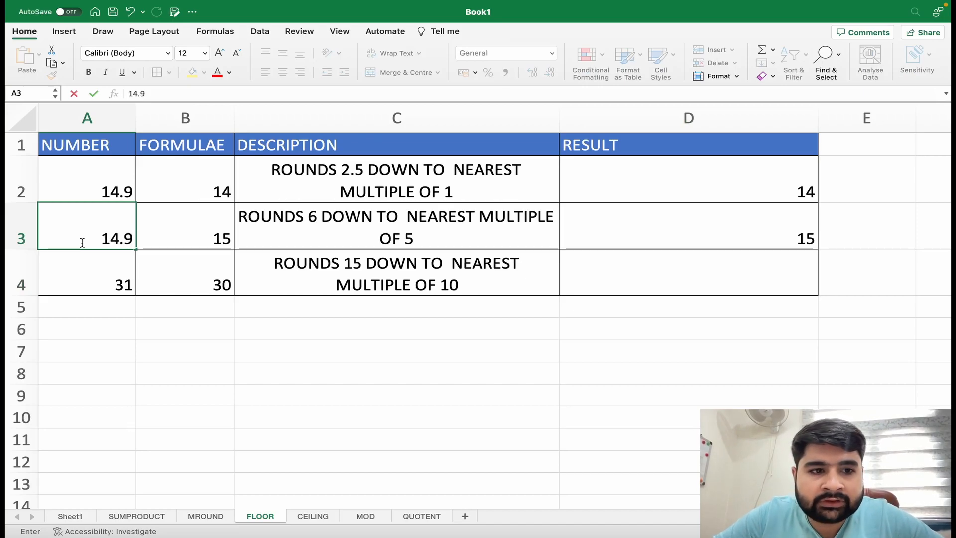
key(Return)
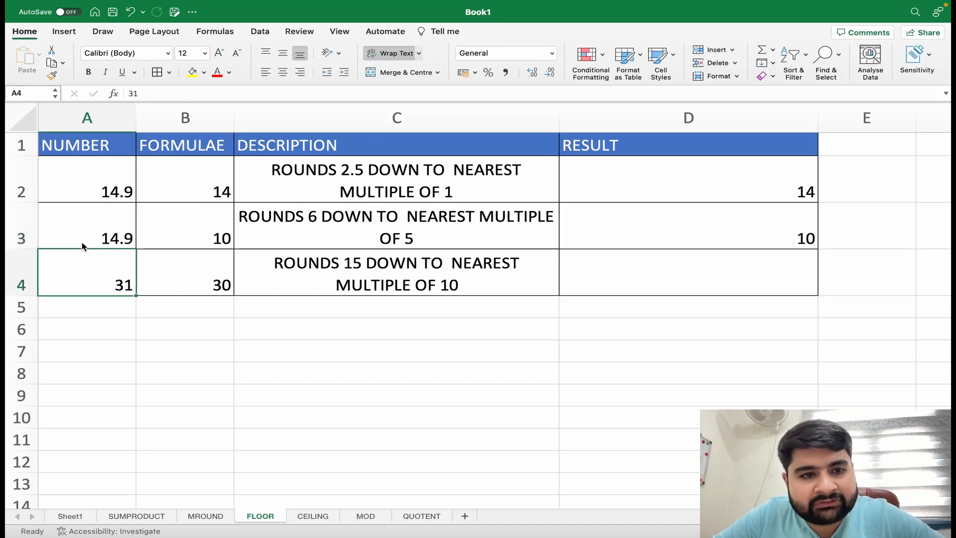
click(82, 242)
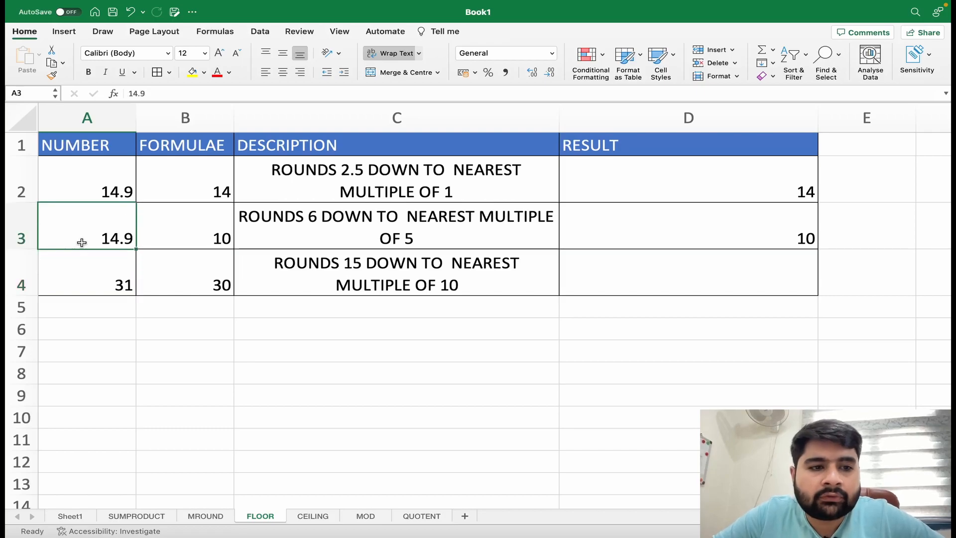
text(15.1)
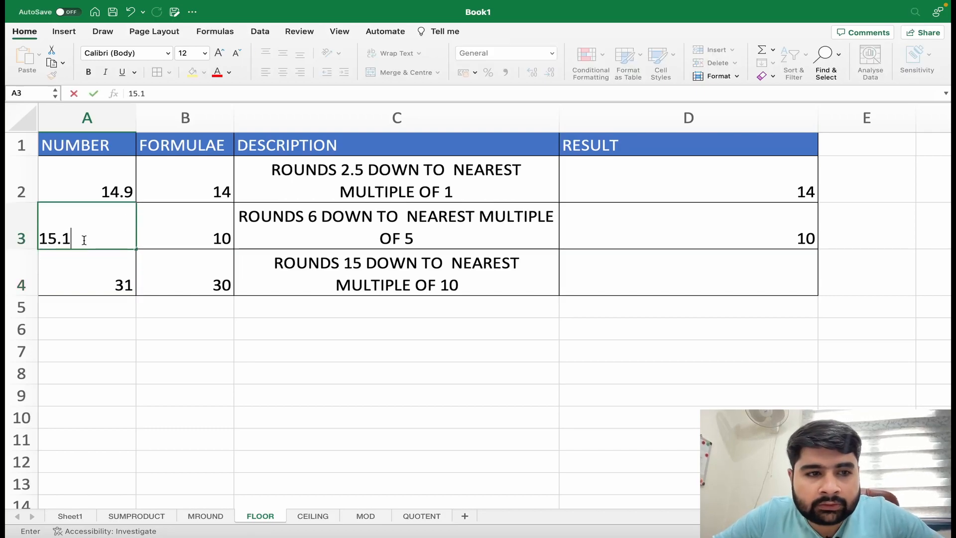
key(Return)
Continue the multiple-of-5 test by entering 19.9 and 20.1 in A3 in turn
click(85, 241)
text(15)
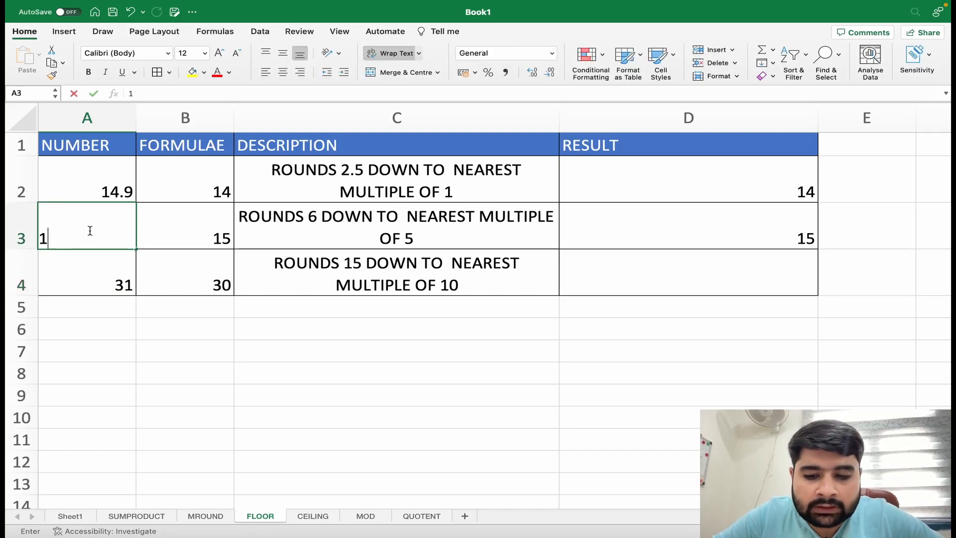
text(.)
key(BackSpace)
key(BackSpace)
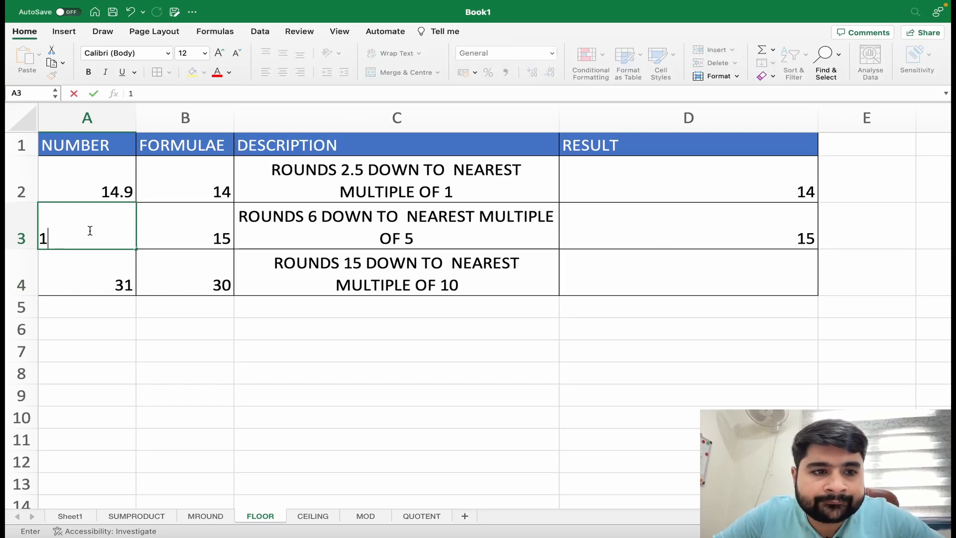
text(9.9)
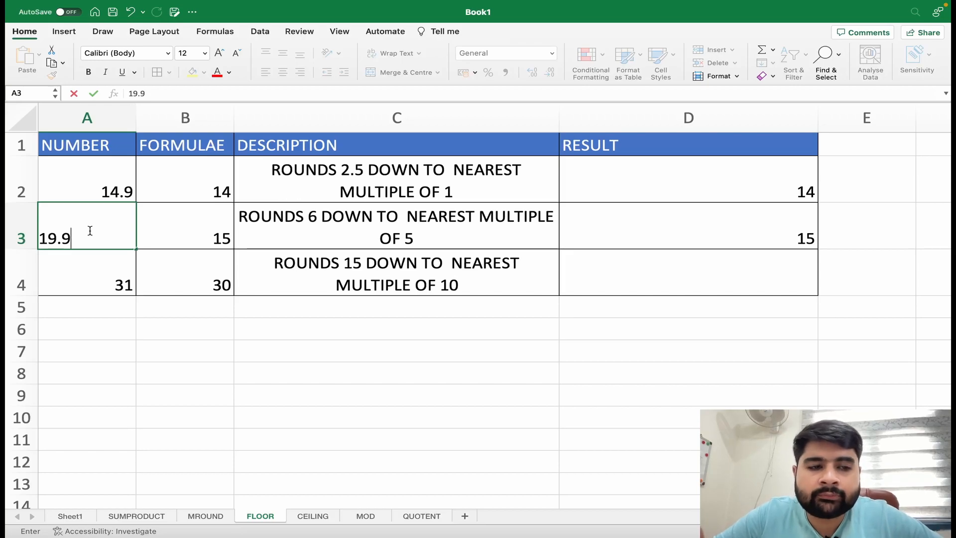
key(Return)
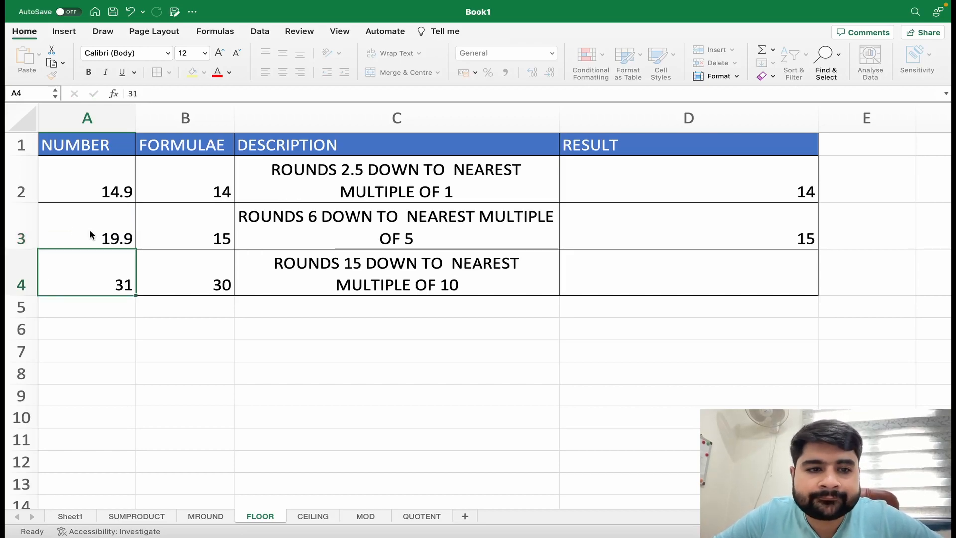
click(91, 235)
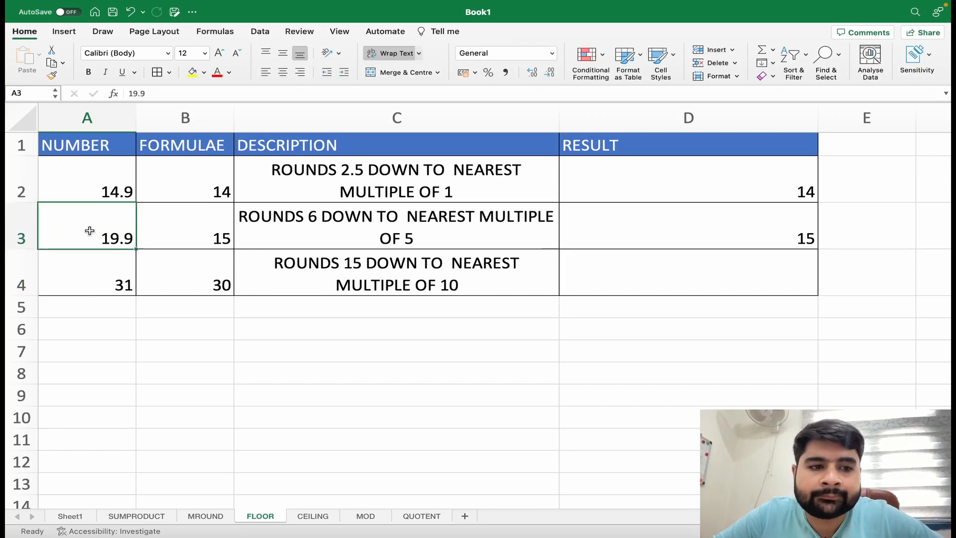
text(20.1)
key(Return)
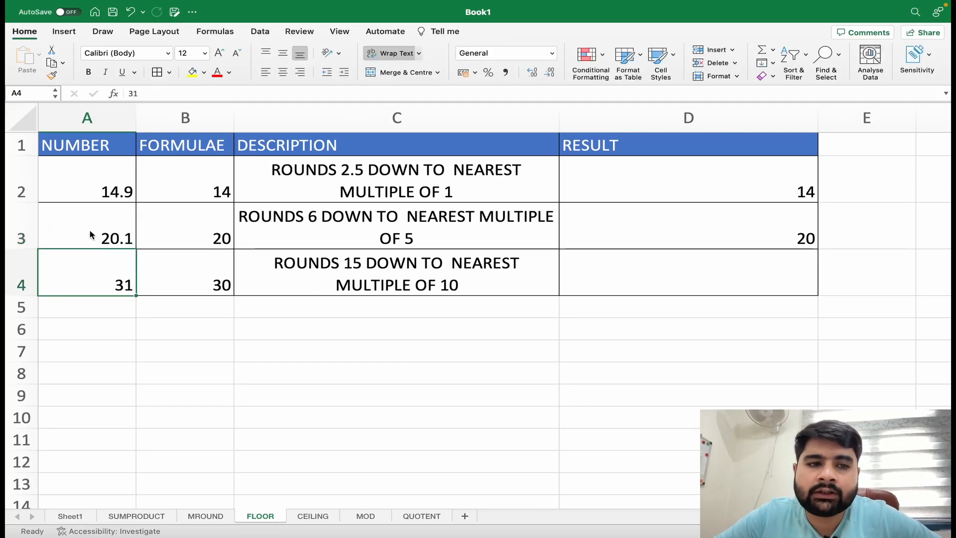
Finish the multiple-of-5 test by entering 24.9 and 25 in A3 in turn
click(90, 232)
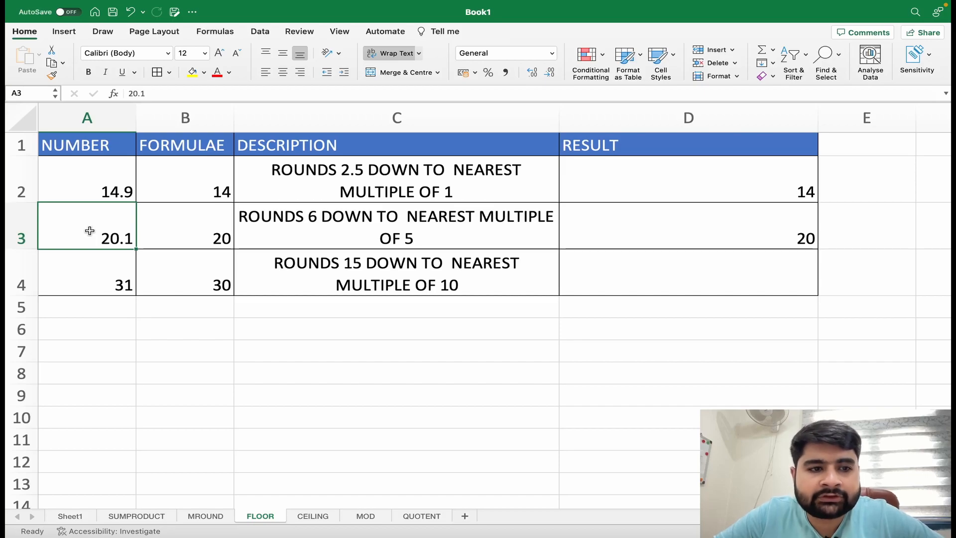
text(24.9)
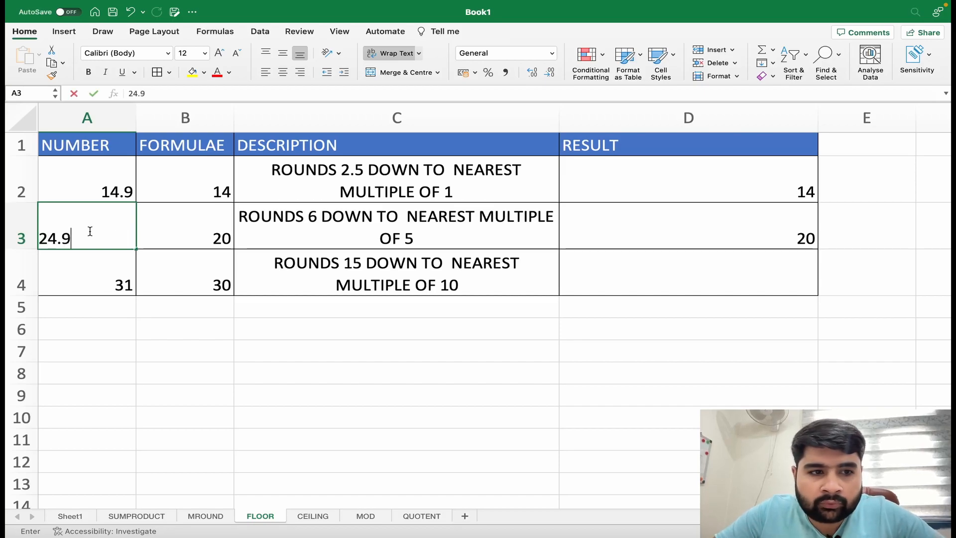
key(Return)
click(90, 234)
text(25)
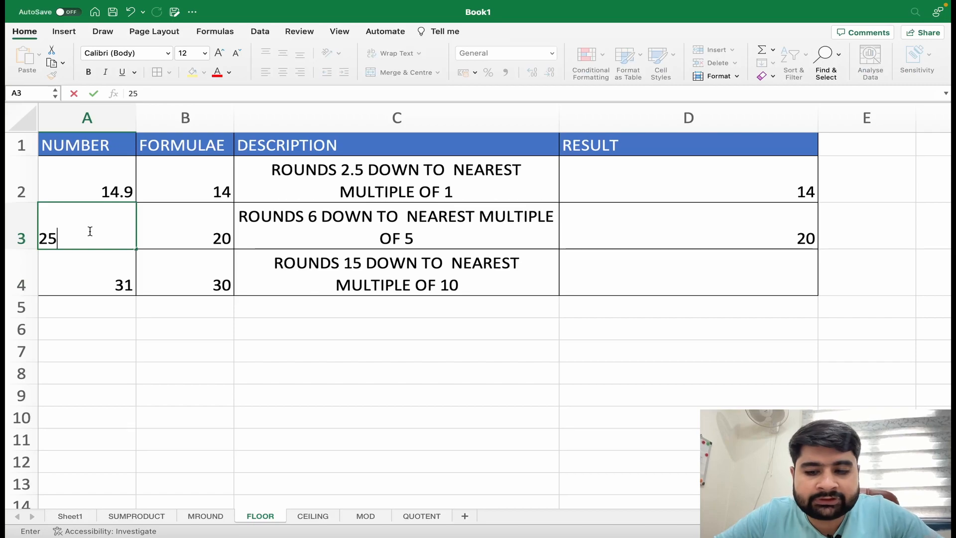
key(Return)
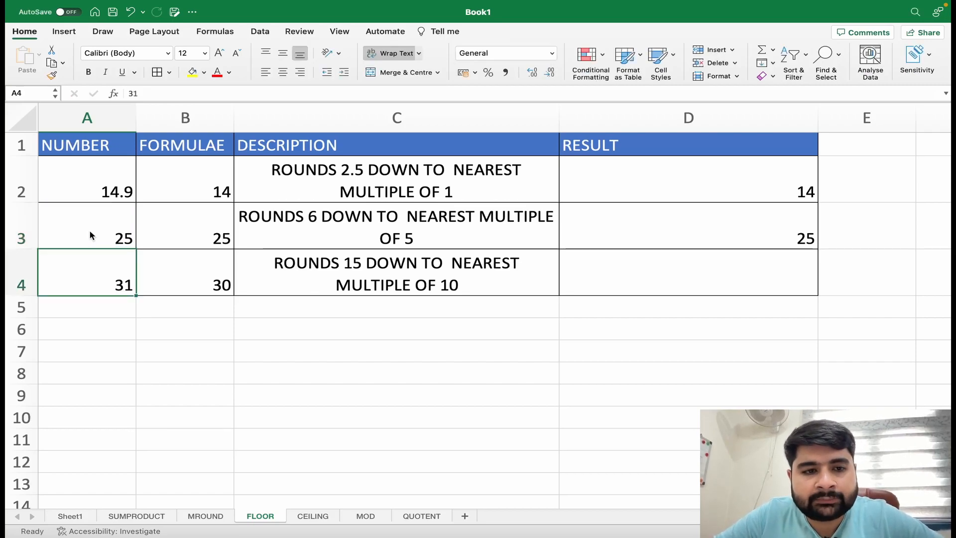
Enter the formula =FLOOR(A4,10) in the result cell D4
click(612, 266)
text(=)
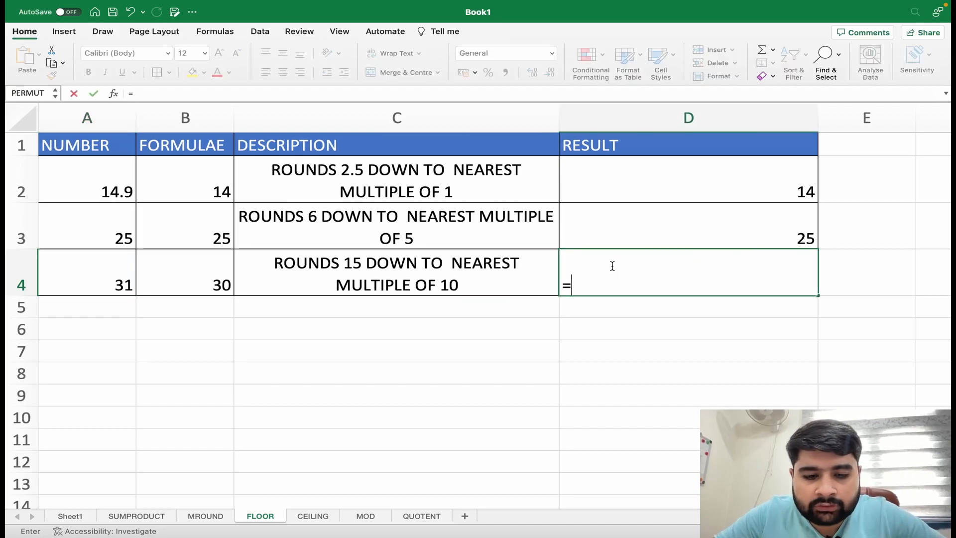
text(FLOOR)
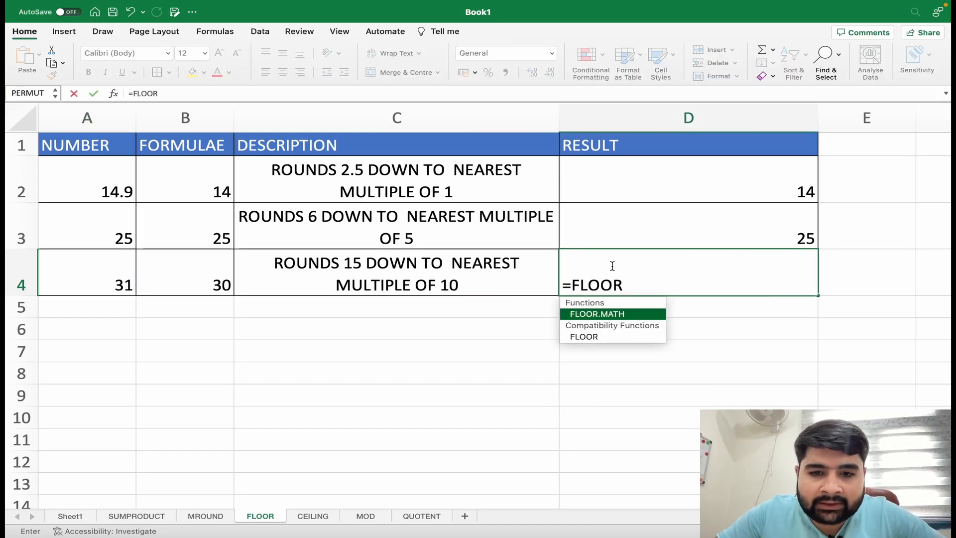
text(()
click(115, 273)
text(,10)
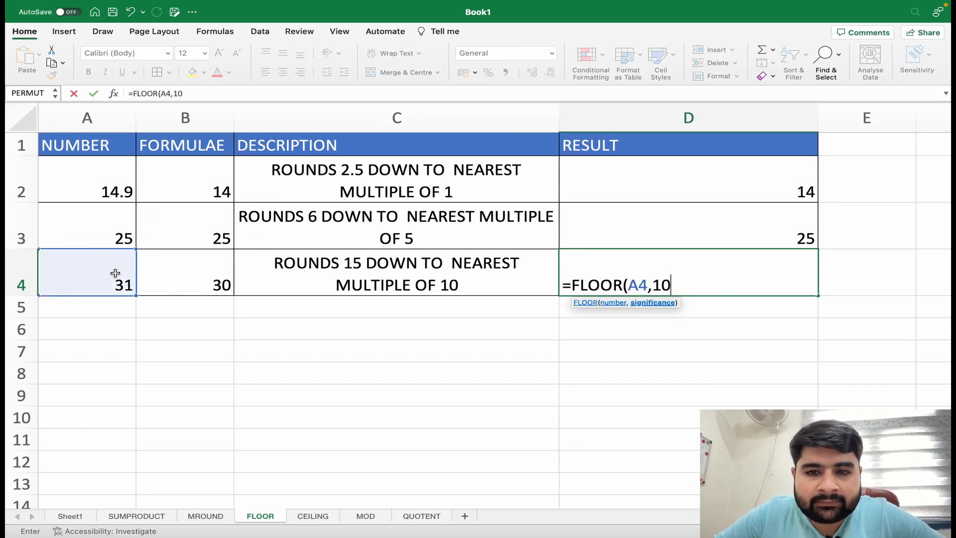
key(Return)
Test rounding down to a multiple of 10 by entering 19 and 21 in A4 in turn
click(115, 273)
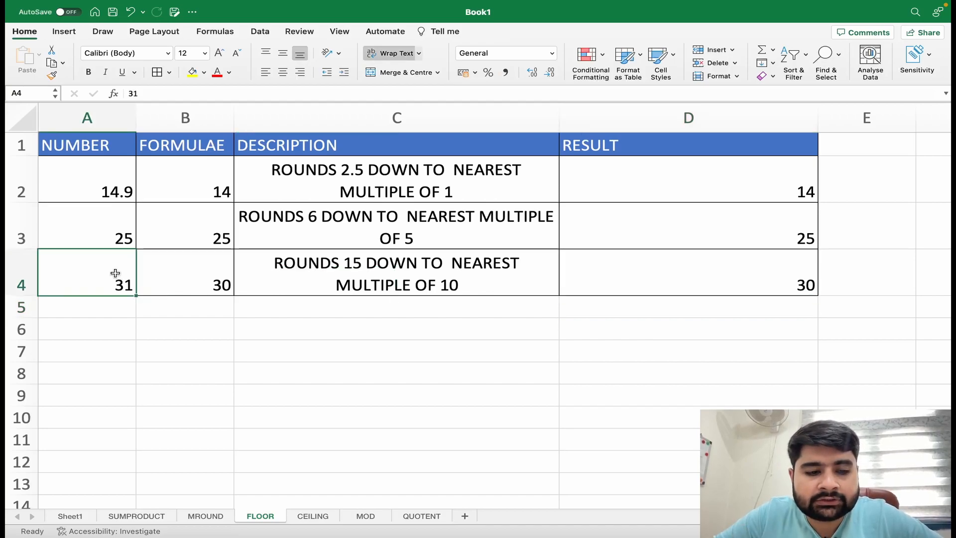
text(19)
key(Return)
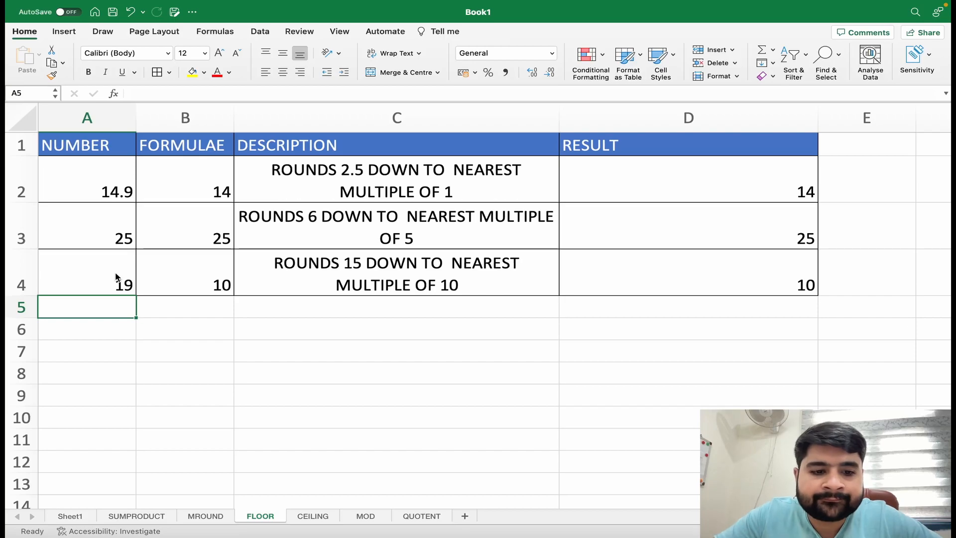
click(115, 273)
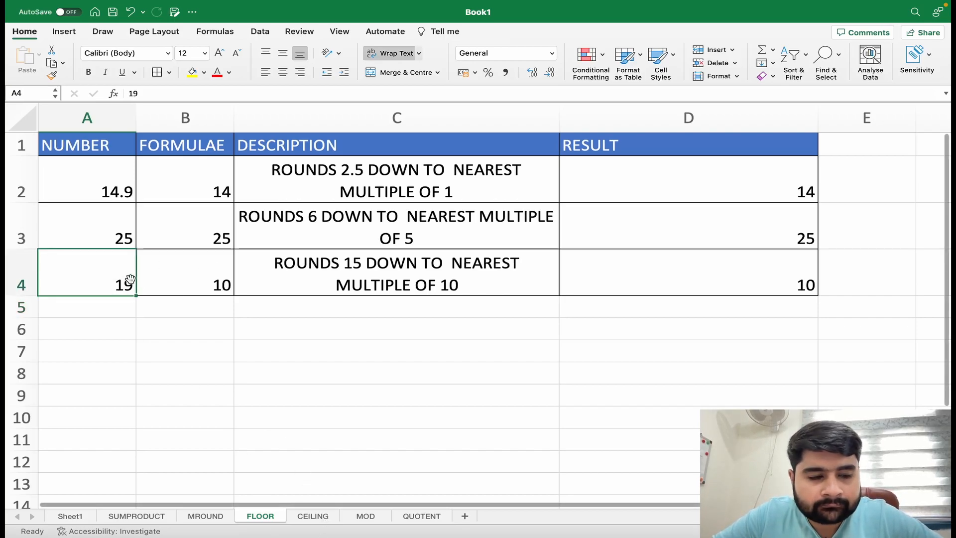
text(21)
key(Return)
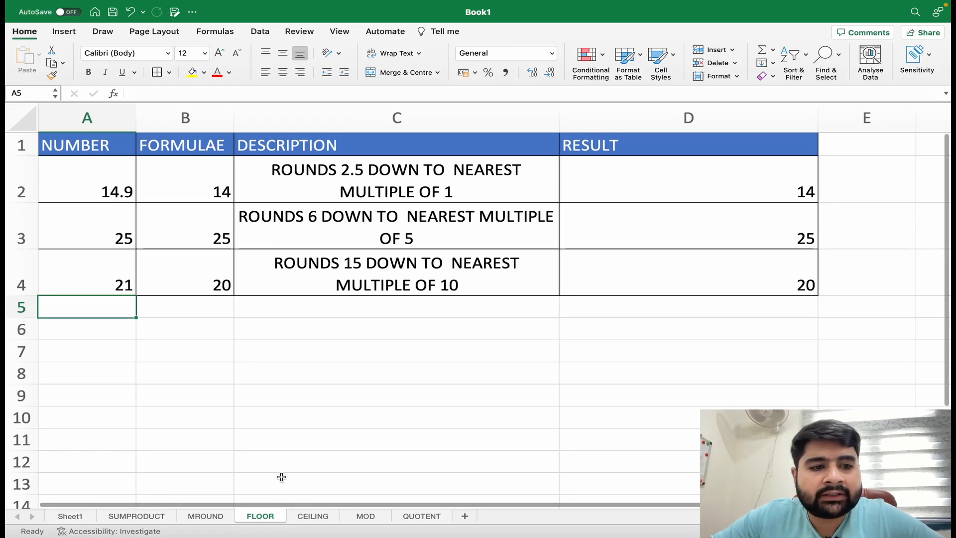
click(100, 274)
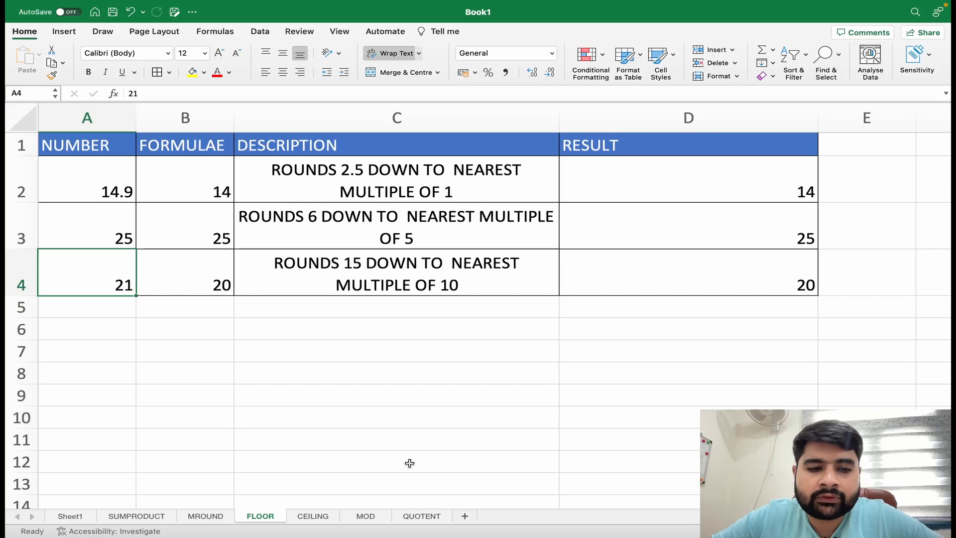
Switch to the CEILING sheet and clear the result cells D2 to D4
click(317, 515)
drag(695, 166, 696, 213)
key(Delete)
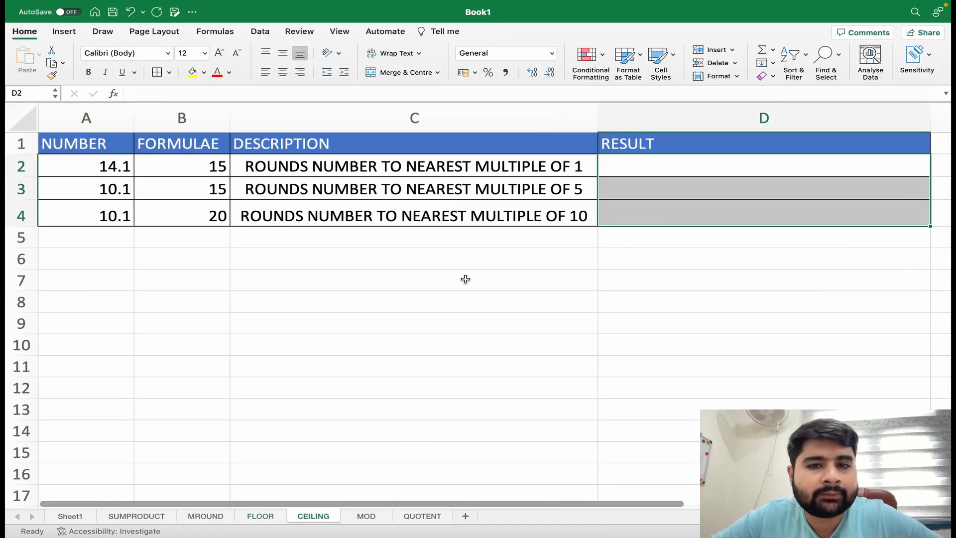
Enter the formula =CEILING(A2,1) in the result cell D2
click(652, 160)
text(=C)
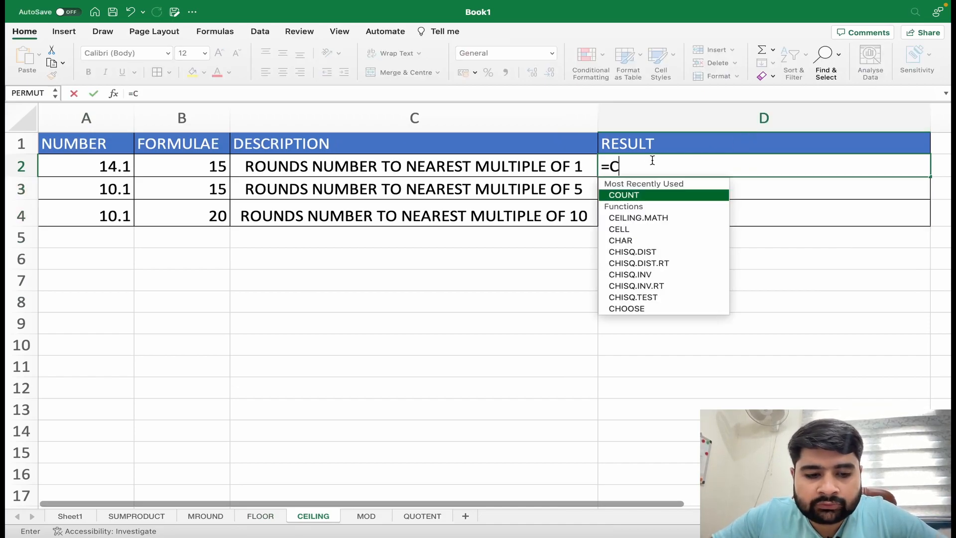
text(EILING)
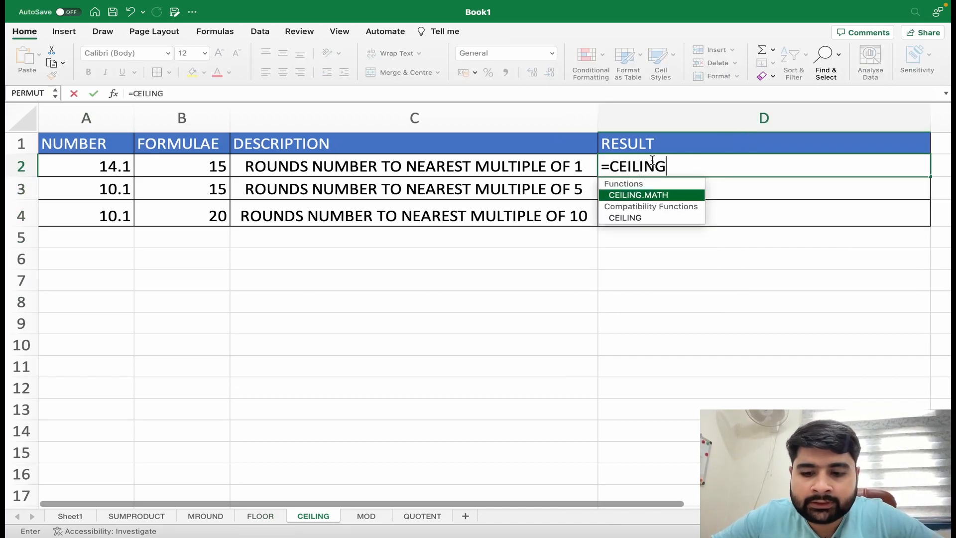
text(()
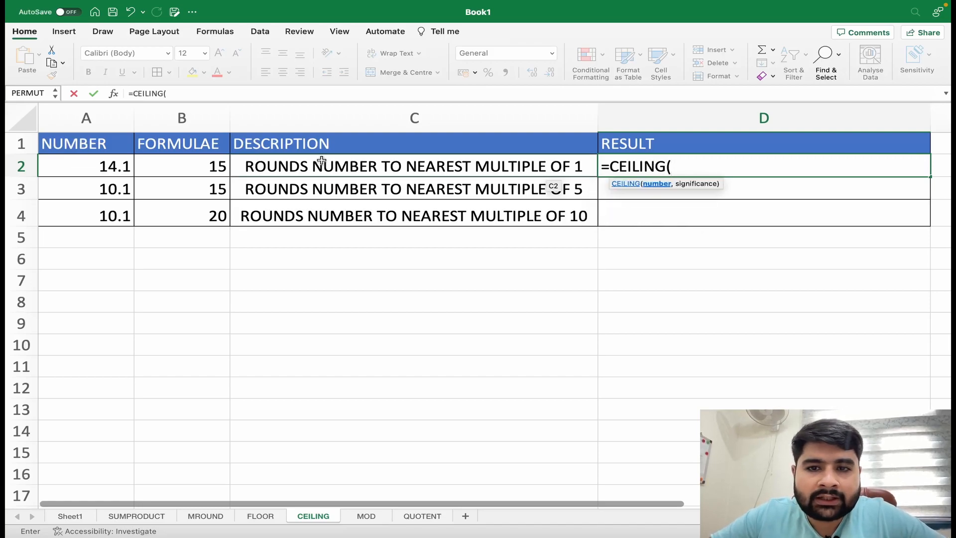
click(113, 156)
text(,)
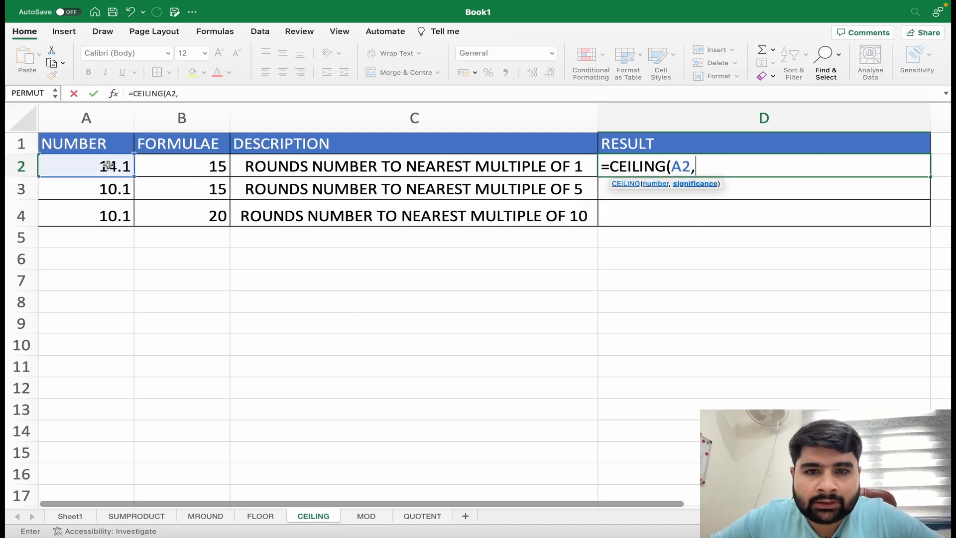
text(1)
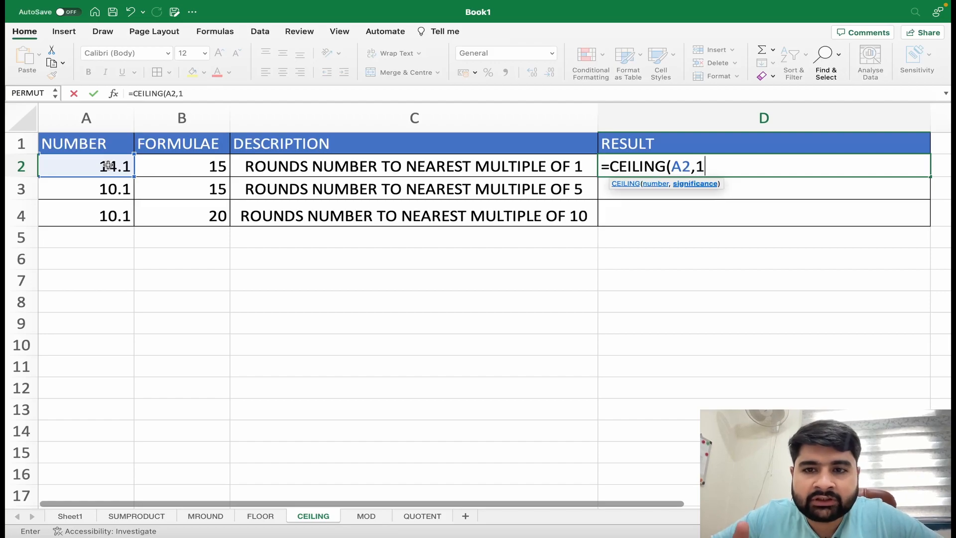
text(0)
key(BackSpace)
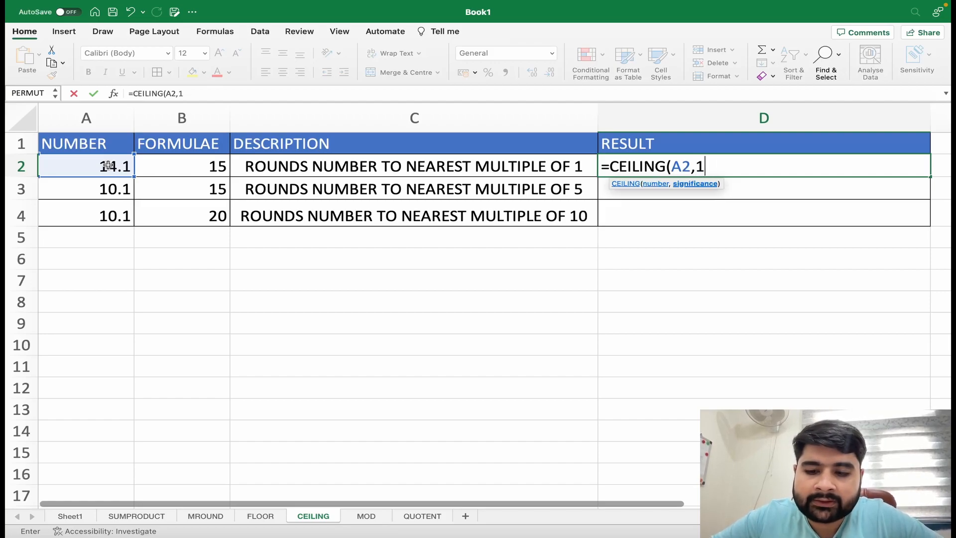
text()])
key(Return)
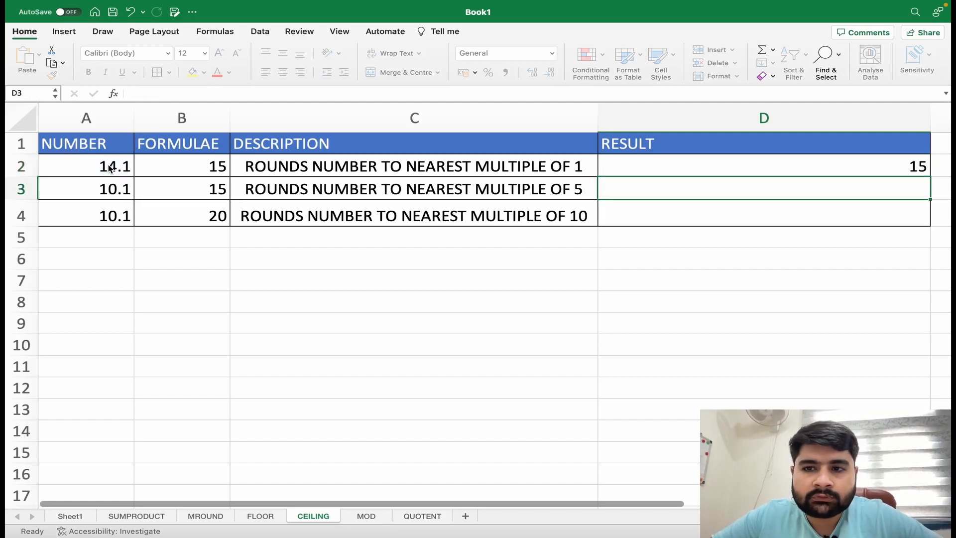
Test rounding up to a multiple of 1 by entering 14.9, 15.1, 1.9 and 1.1 in A2 in turn
click(114, 166)
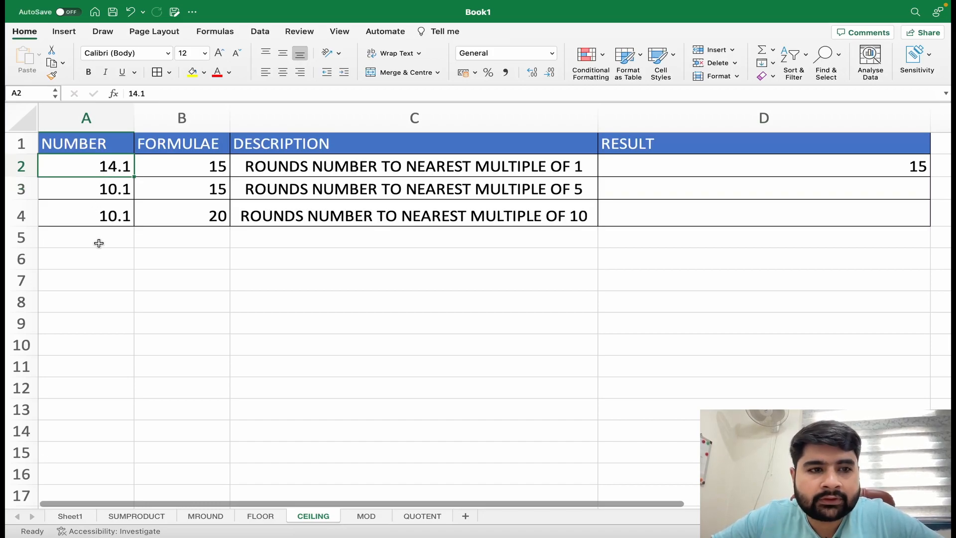
text(14.9)
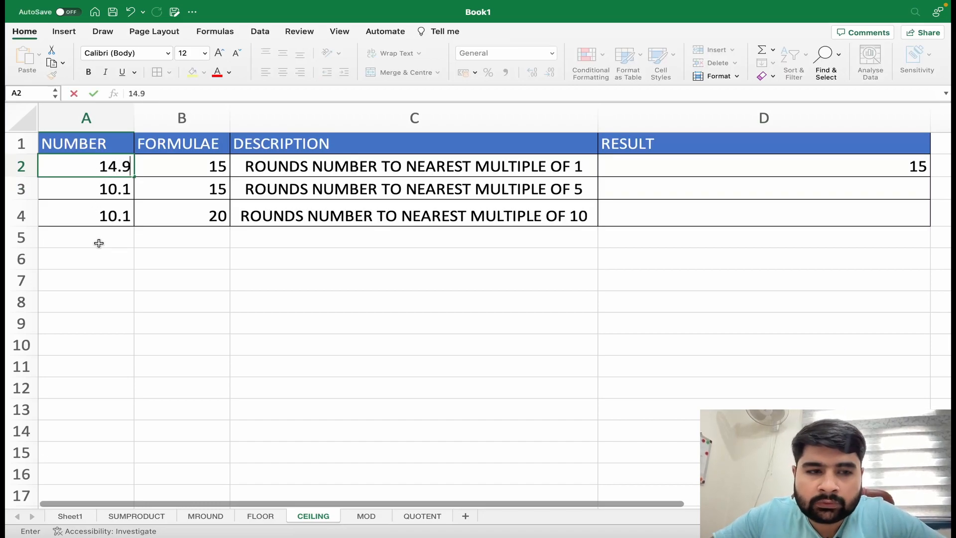
key(Return)
click(108, 166)
text(15.1)
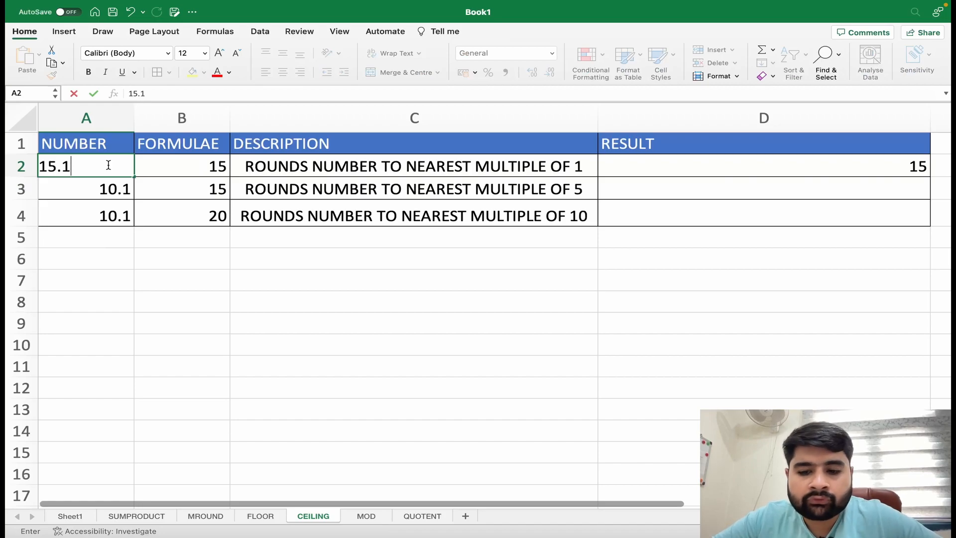
key(Return)
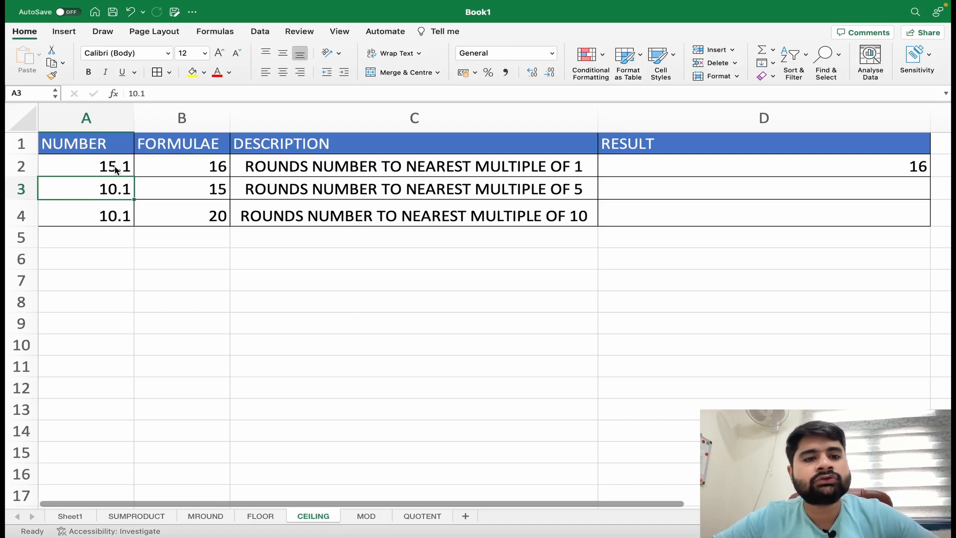
click(115, 168)
text(1.9)
key(Return)
click(114, 167)
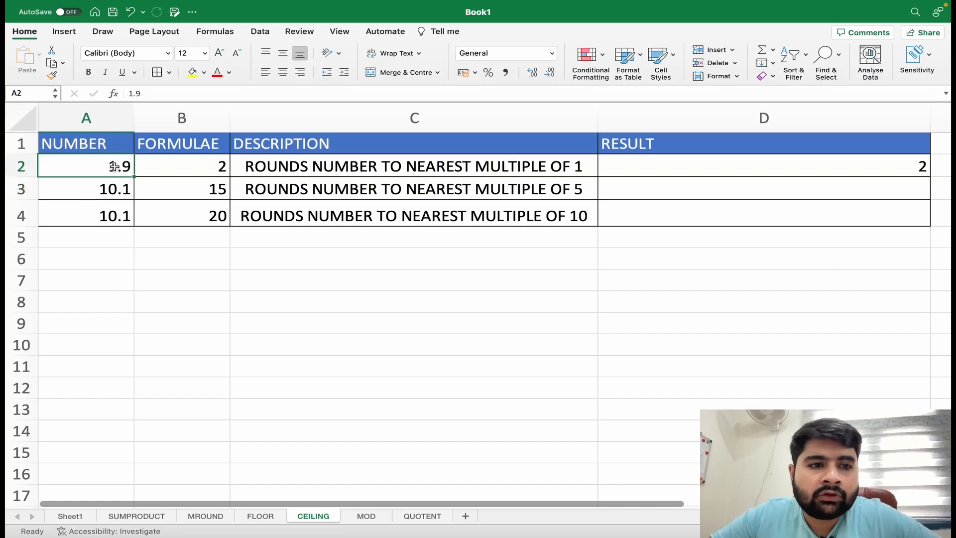
text(1.1)
key(Return)
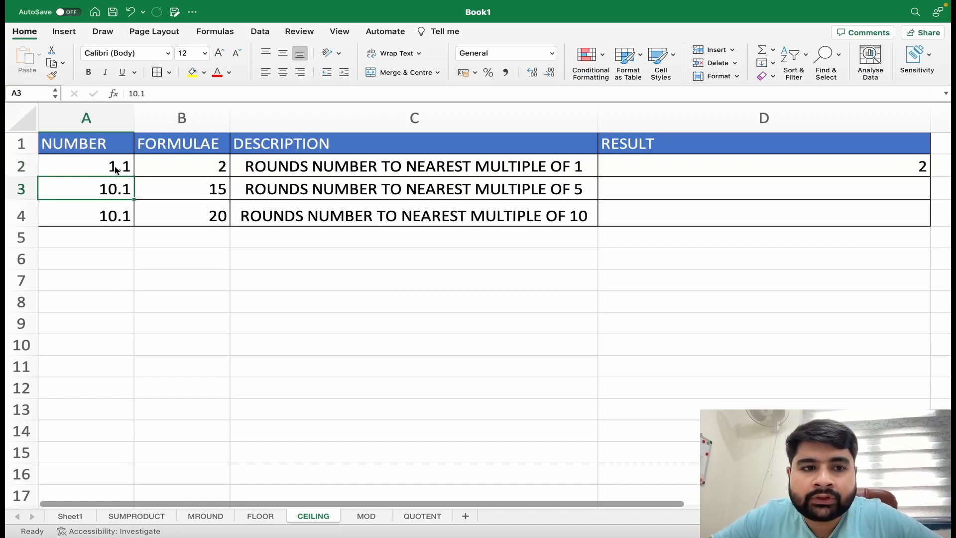
click(99, 167)
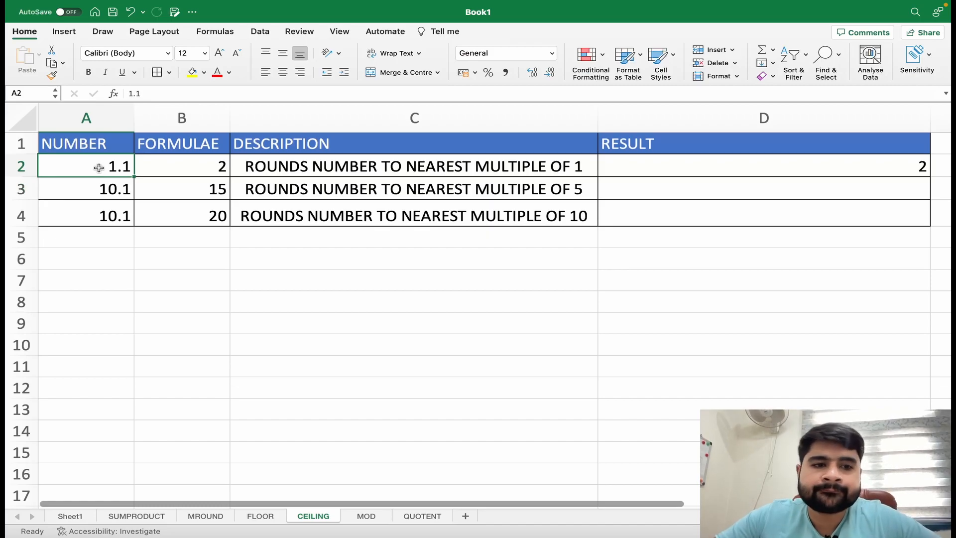
Enter the formula =CEILING(A3,5) in the result cell D3
click(632, 181)
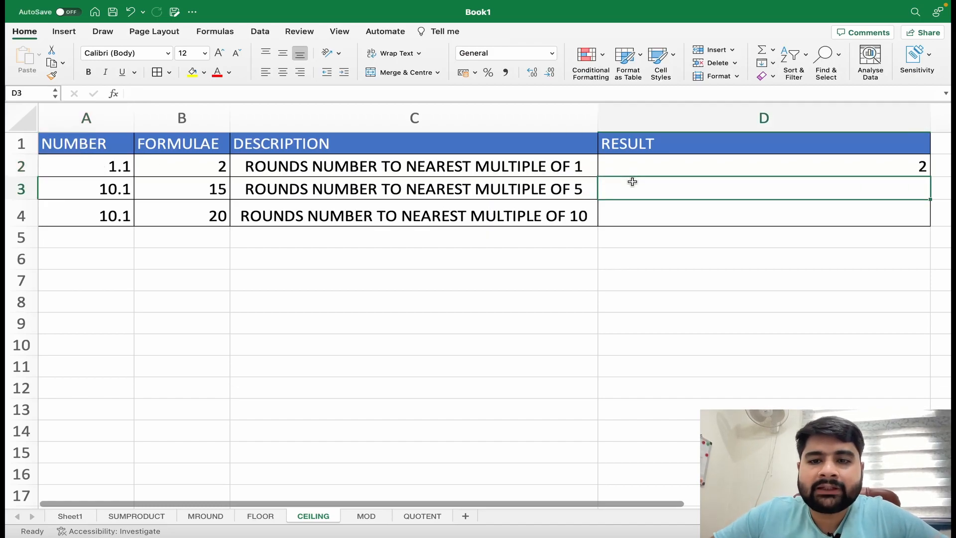
text(=)
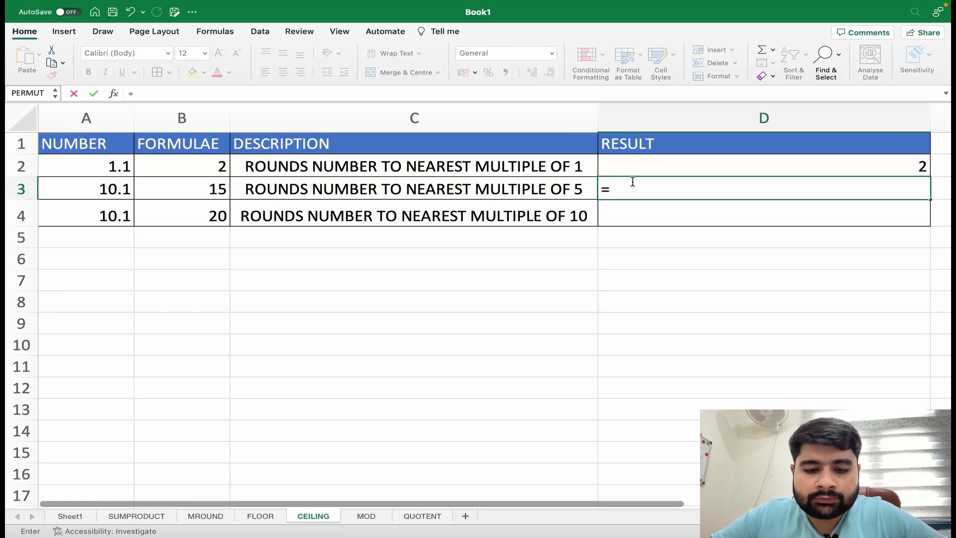
text(CEIL)
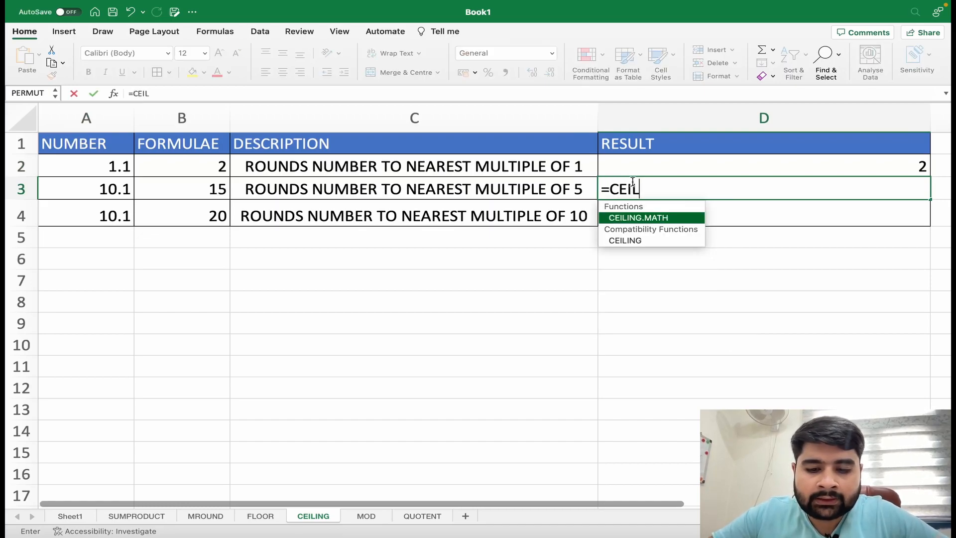
text(ING()
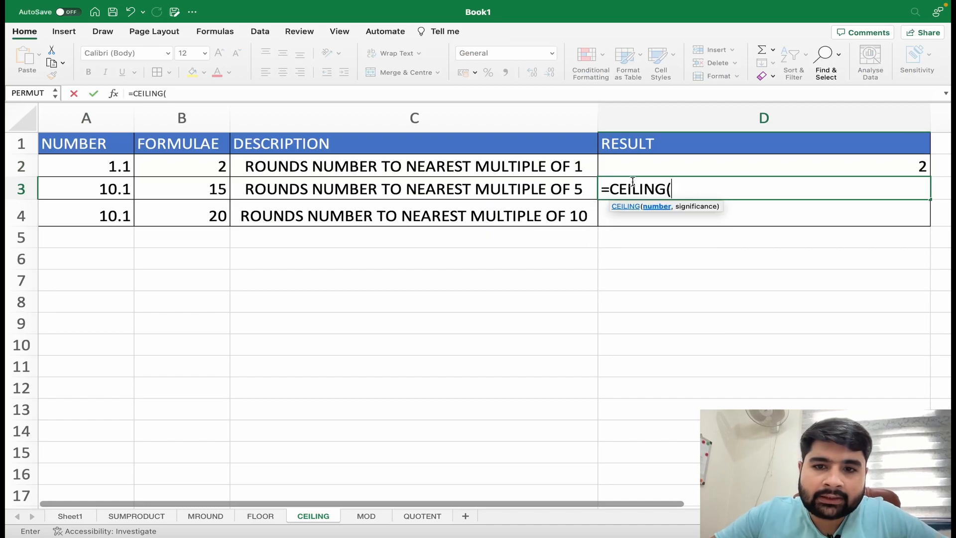
click(127, 191)
text(,5)
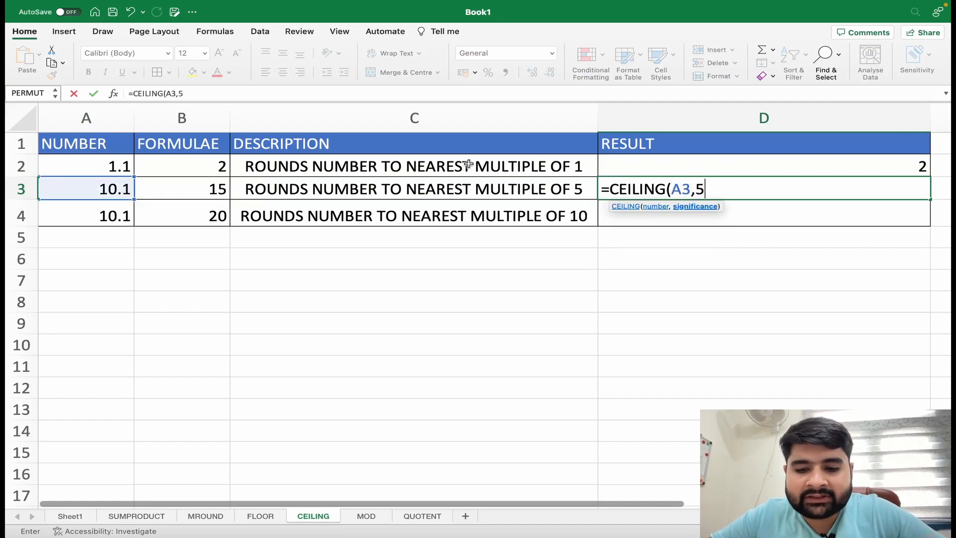
text())
key(Return)
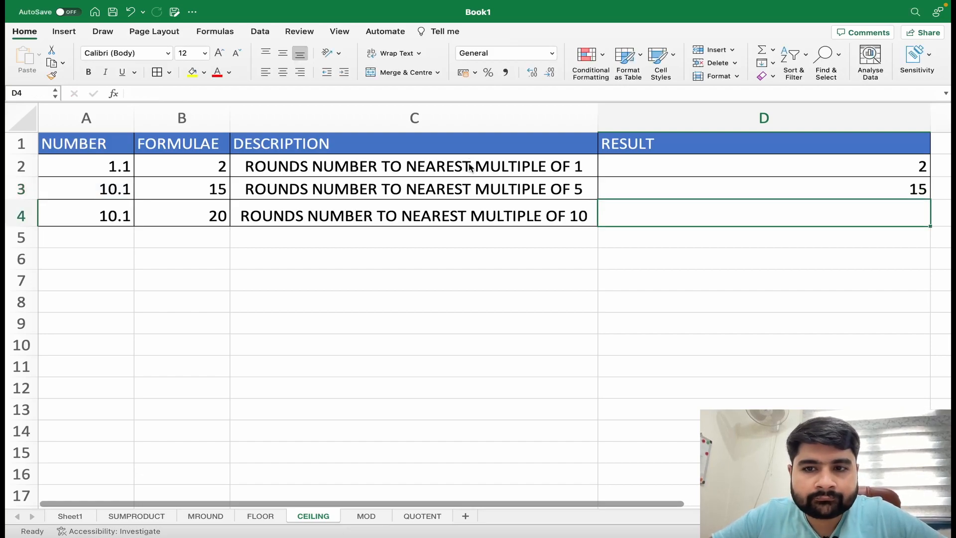
Test rounding up to a multiple of 5 by entering 4, 6, 5 and 5.1 in A3 in turn
click(118, 192)
text(4)
key(Return)
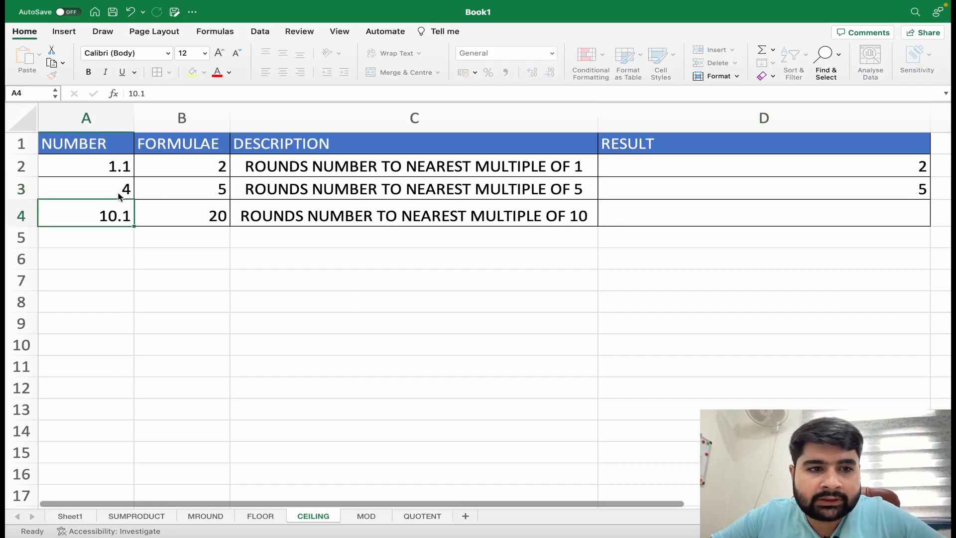
click(118, 192)
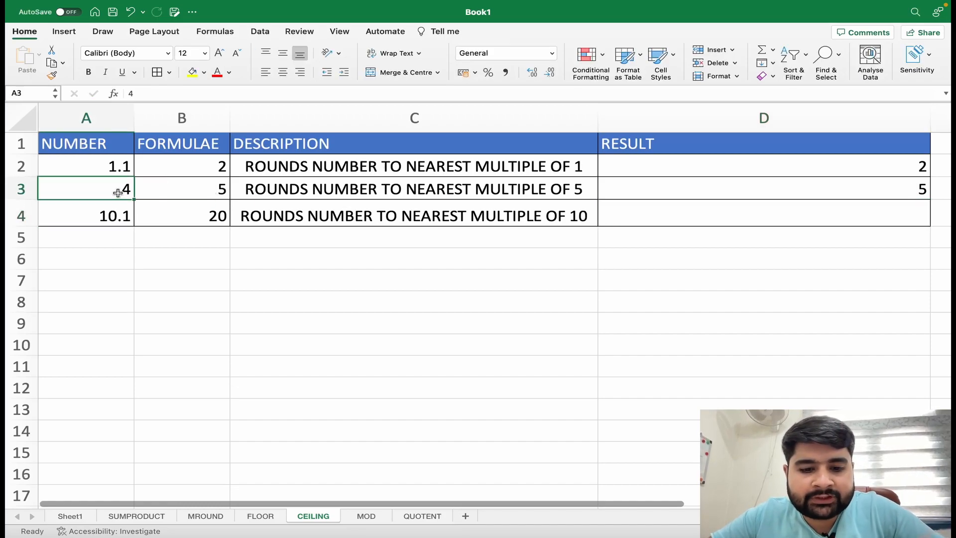
text(6)
key(Return)
click(119, 188)
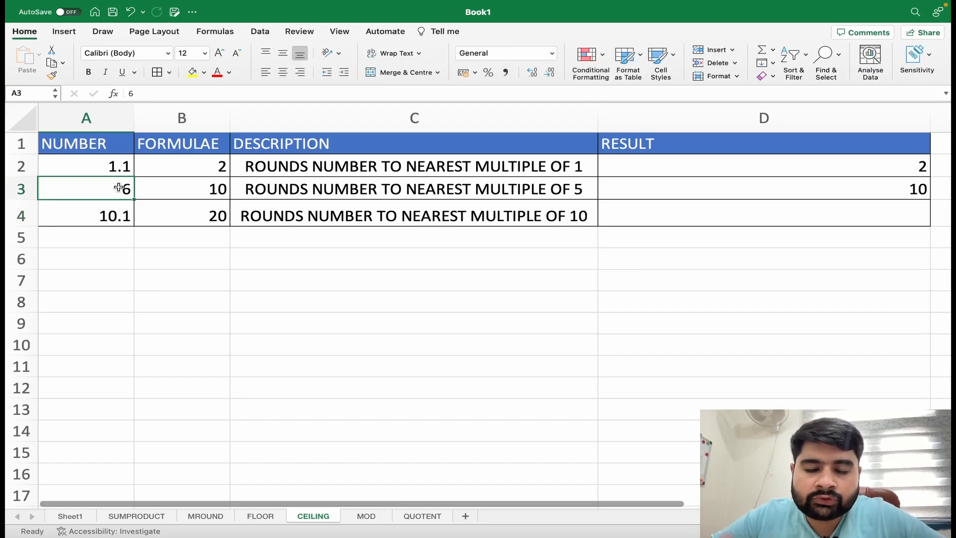
text(5)
key(Return)
click(118, 188)
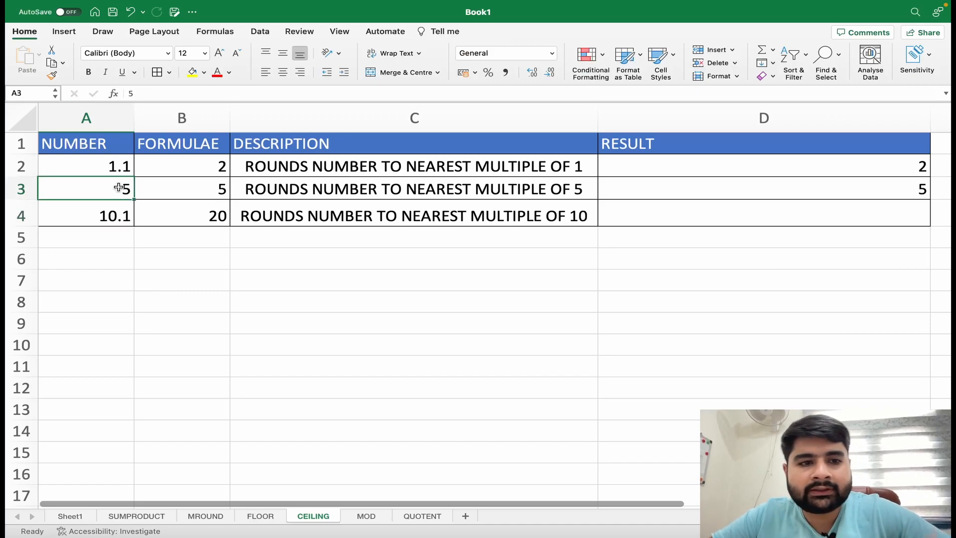
text(6)
key(BackSpace)
text(5.1)
key(Return)
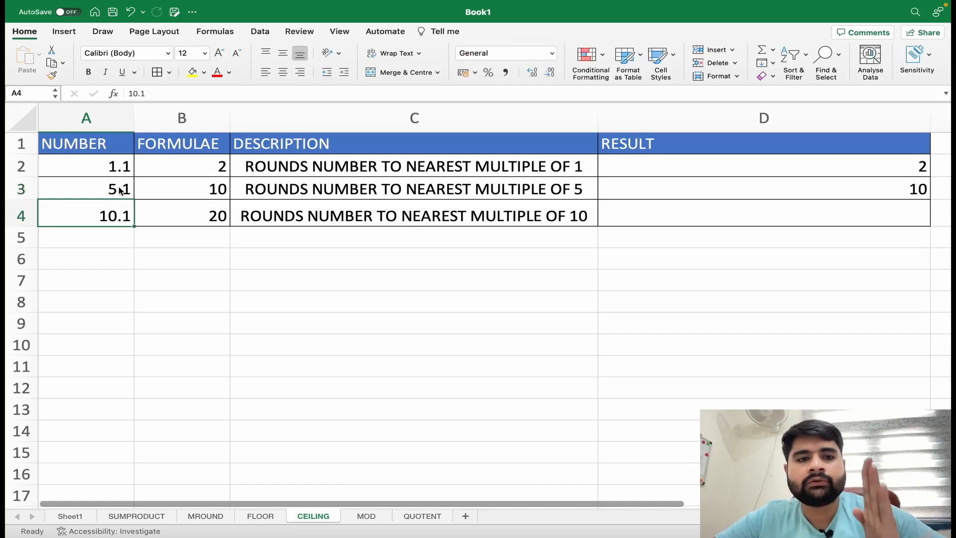
Enter the formula =CEILING(A4,10) in the result cell D4
click(645, 205)
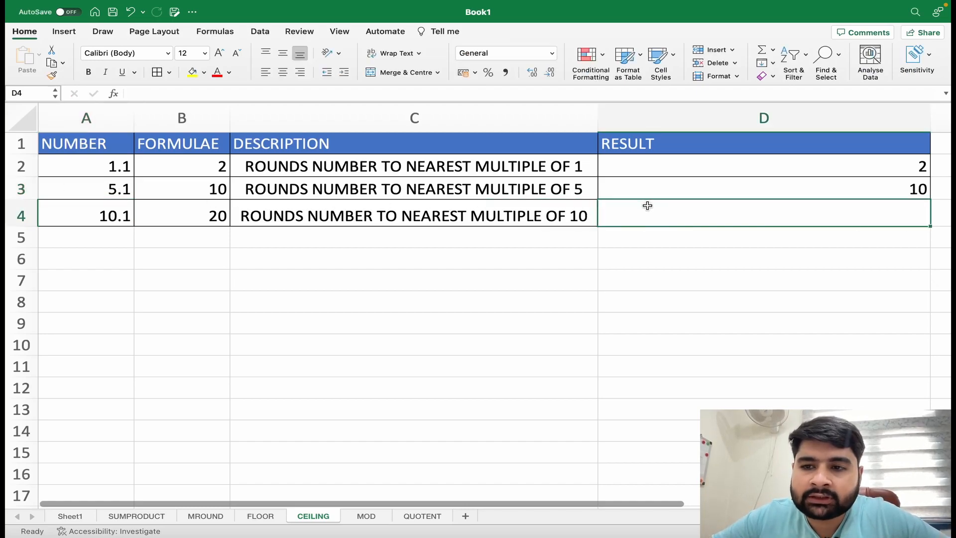
text(=C)
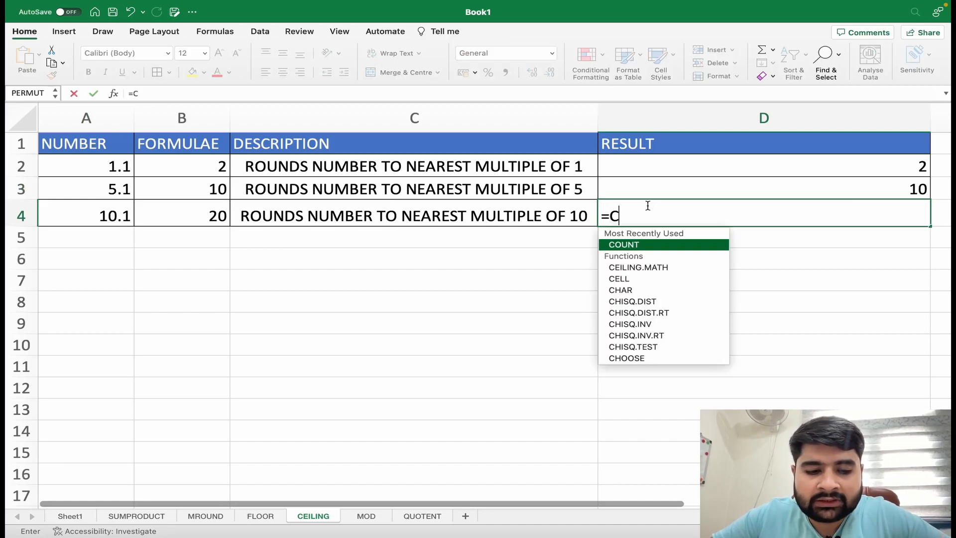
text(EILING)
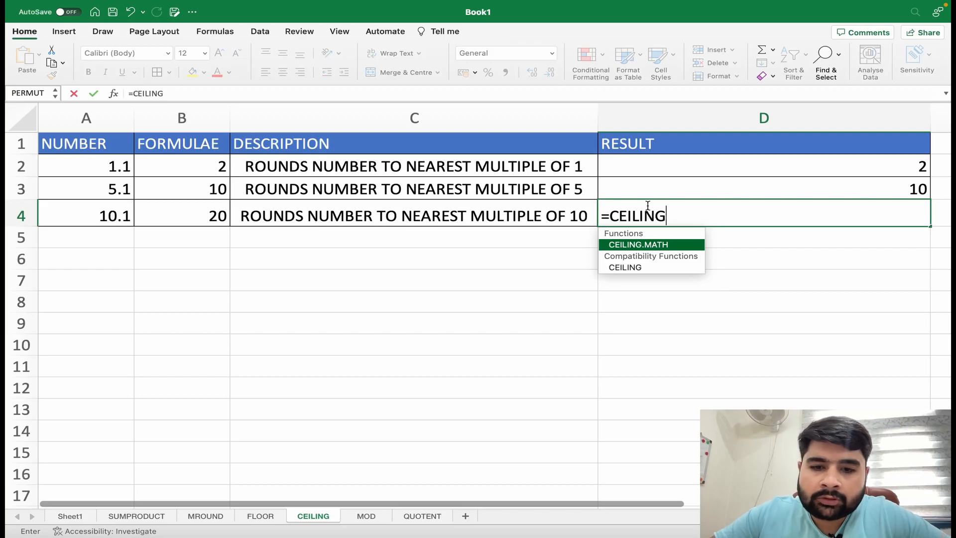
text(()
click(132, 210)
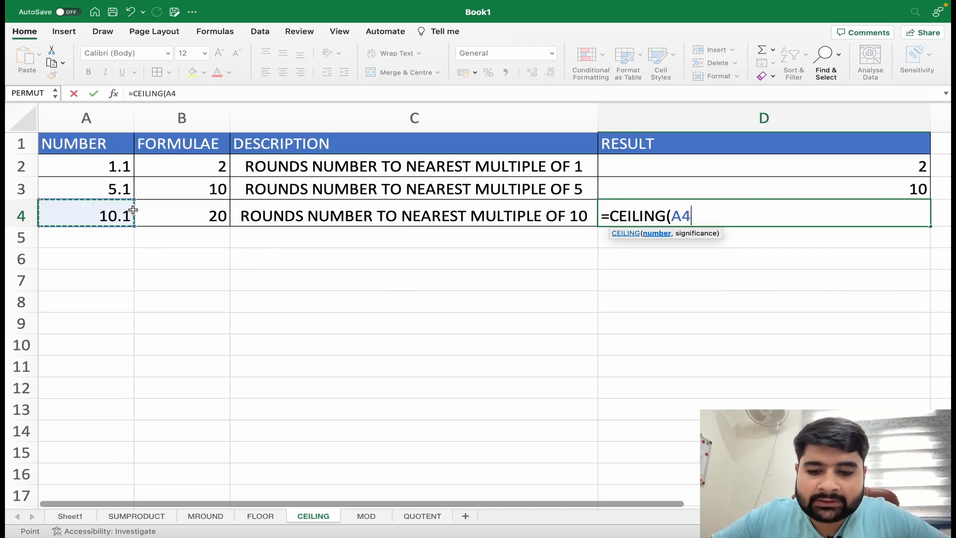
text(,10)
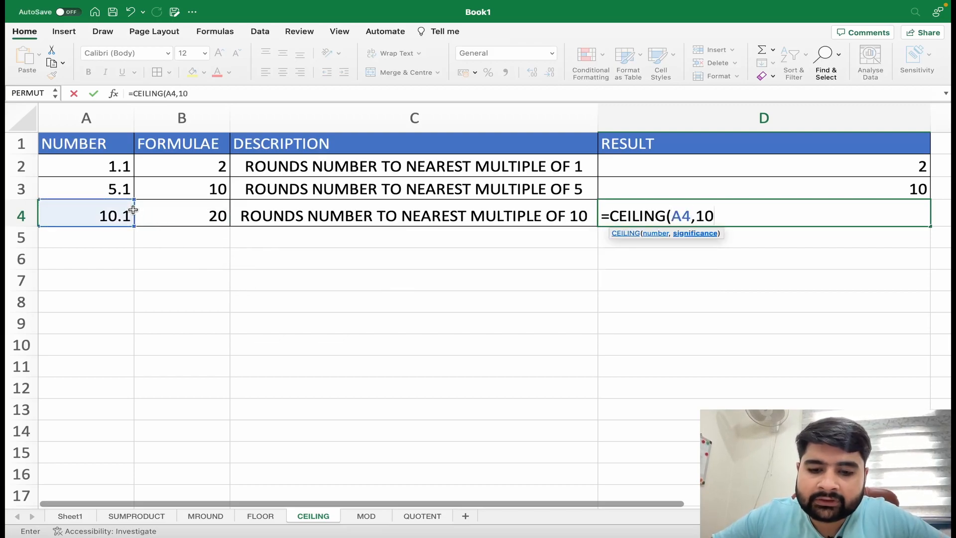
text())
key(Return)
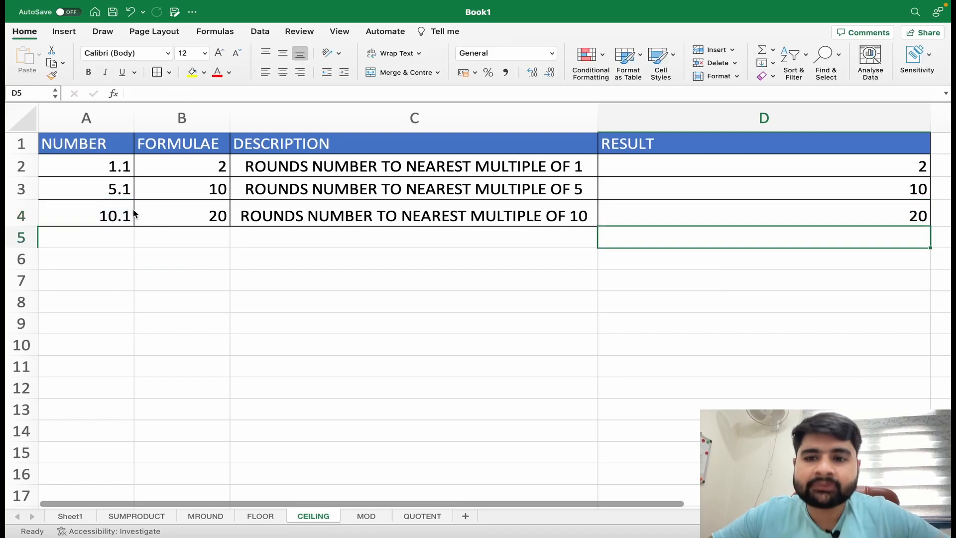
Test rounding up to a multiple of 10 by entering 1, 9 and 10.1 in A4 in turn
click(93, 217)
text(1)
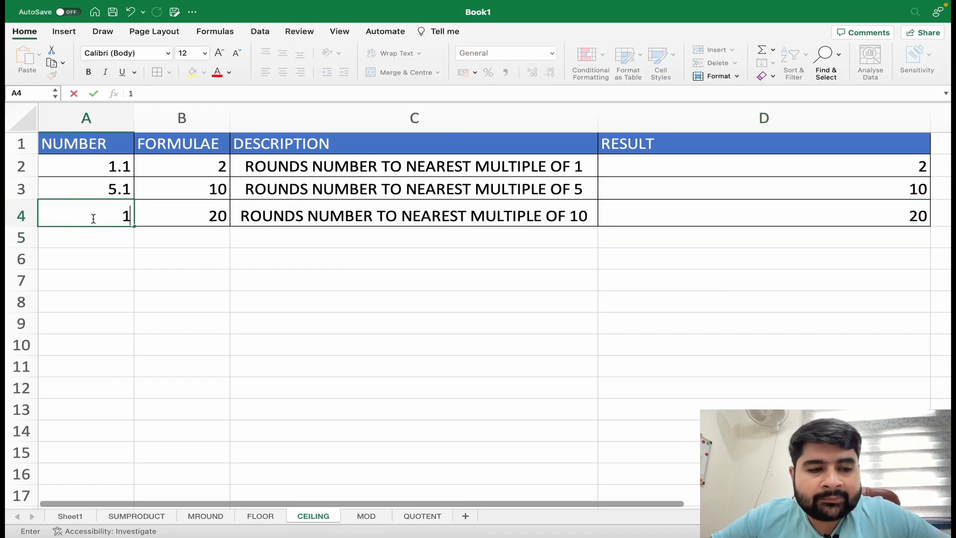
key(Return)
click(93, 218)
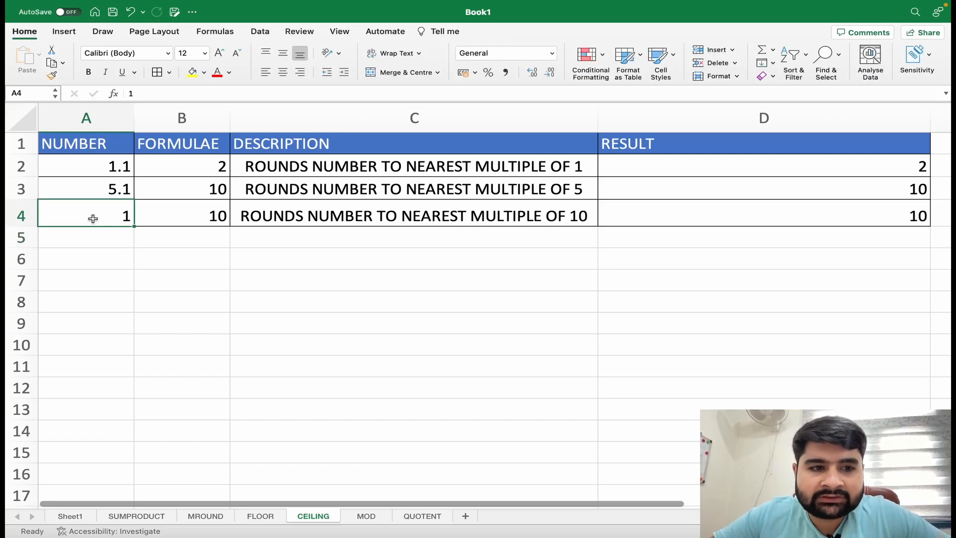
text(9)
key(Return)
click(93, 218)
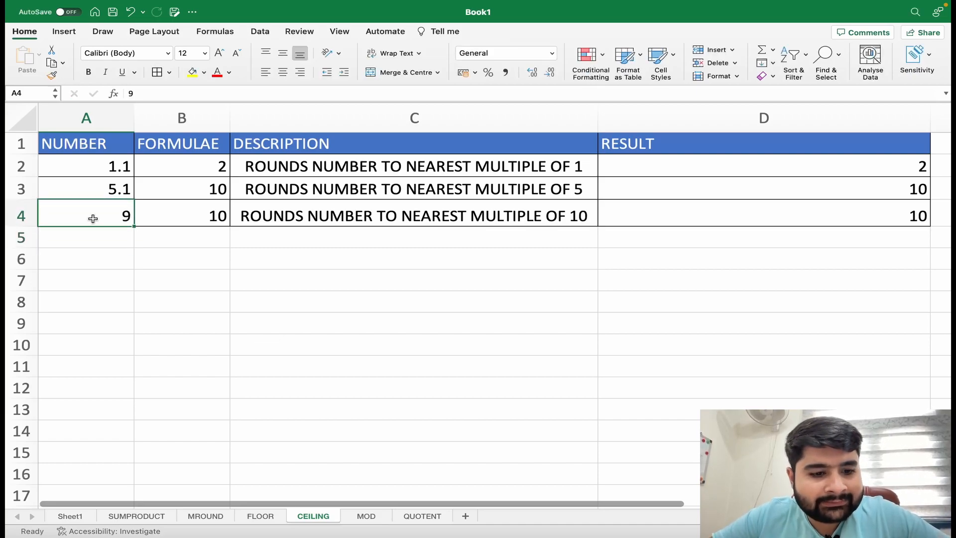
text(10.1)
key(Return)
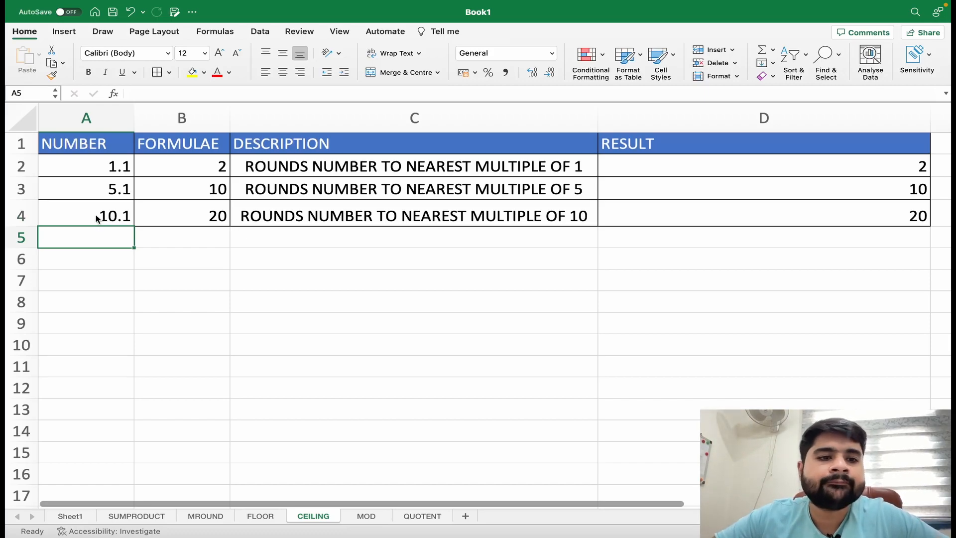
On the MOD sheet, clear the old division in D2 and the existing results in C2:C3
click(95, 214)
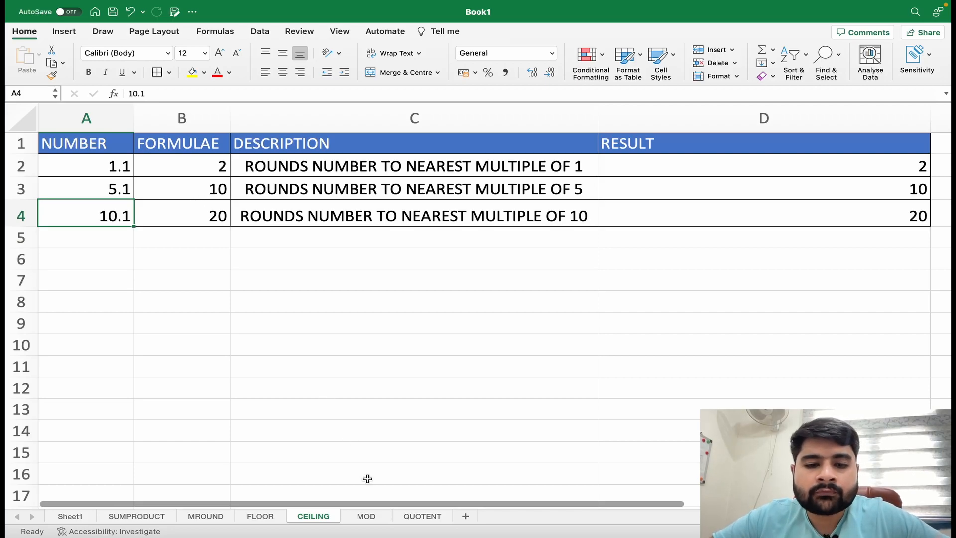
click(368, 516)
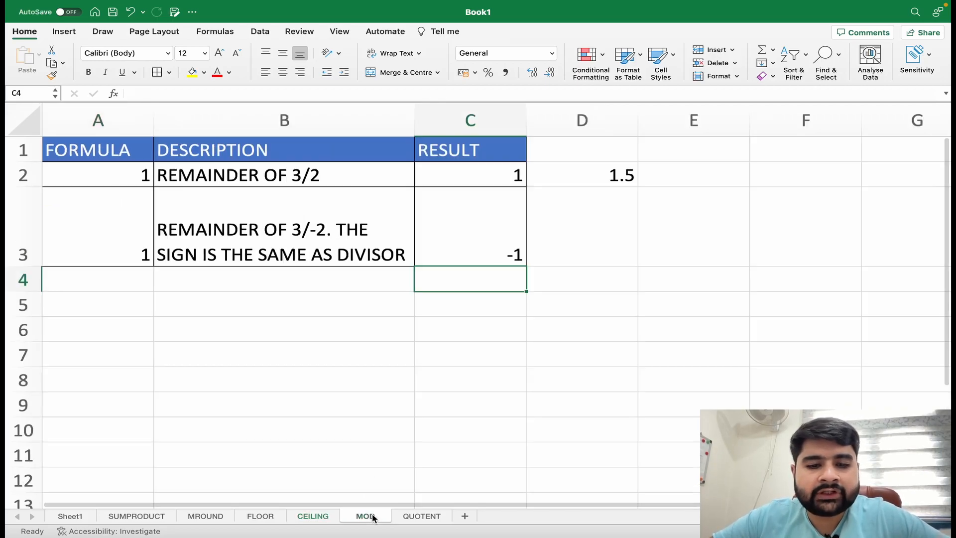
click(595, 177)
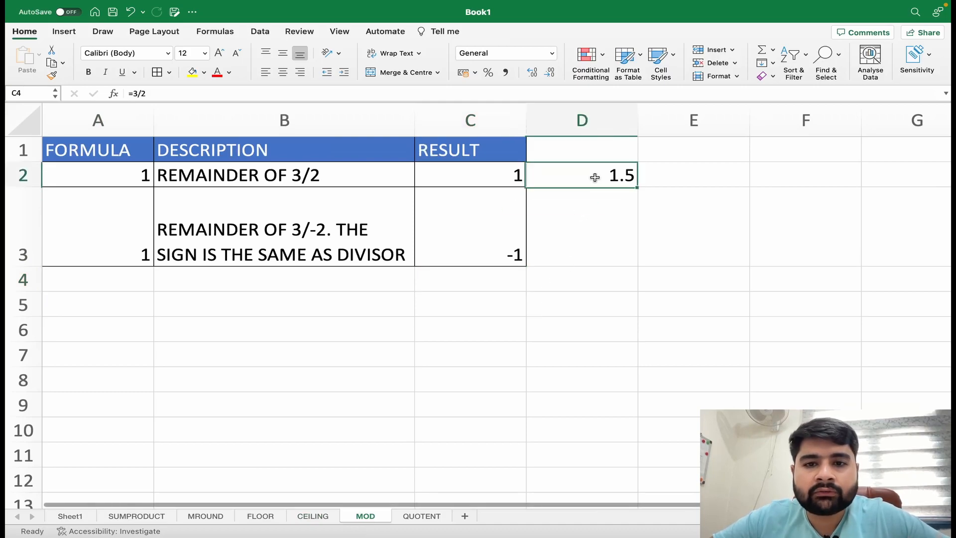
key(Delete)
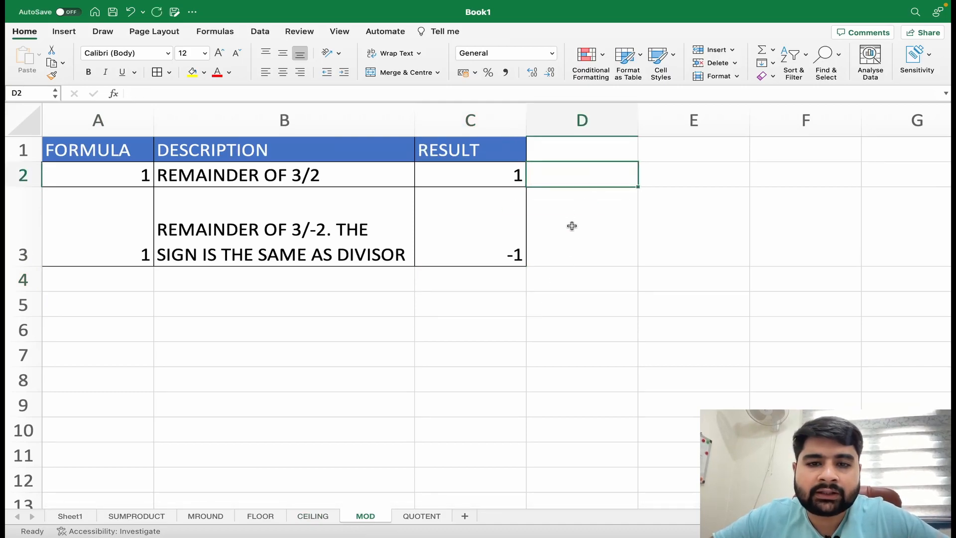
drag(511, 176, 512, 228)
key(Delete)
Enter the plain division formula =3/2 in D3, beside the results column
click(570, 226)
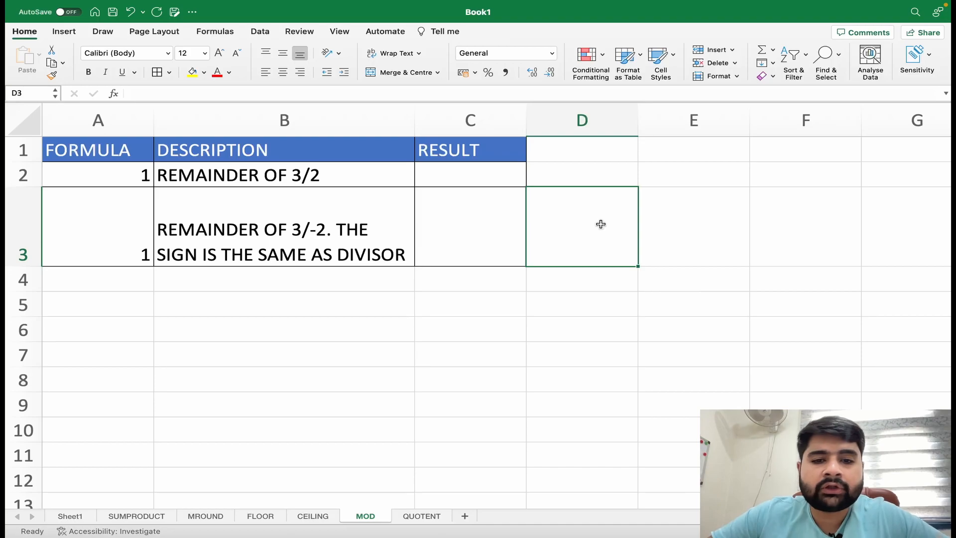
text(3/2)
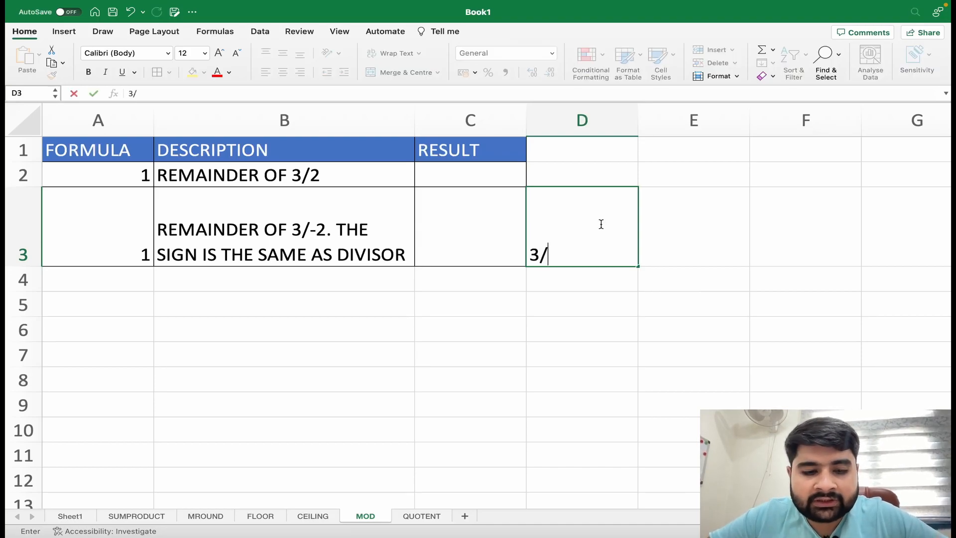
key(BackSpace)
key(BackSpace)
key(BackSpace)
text(=3/2)
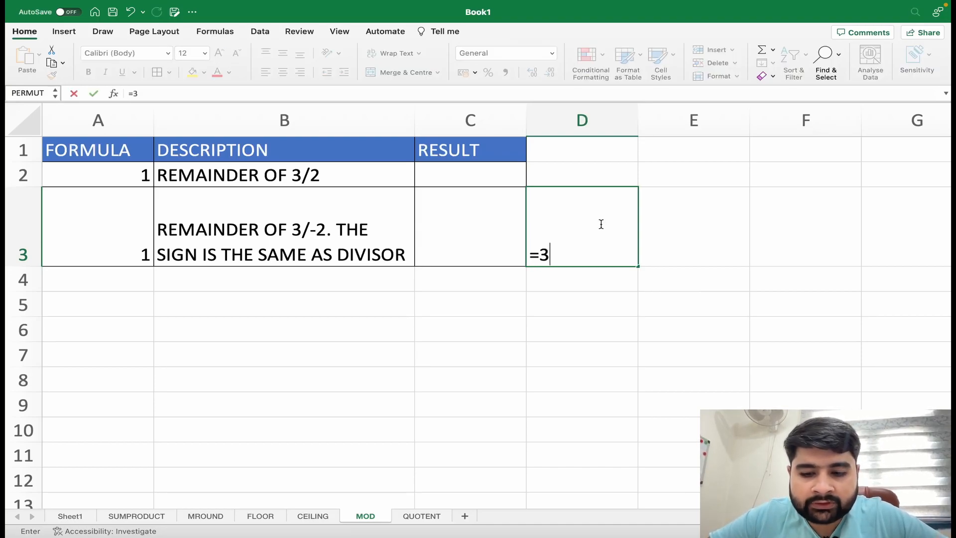
key(Return)
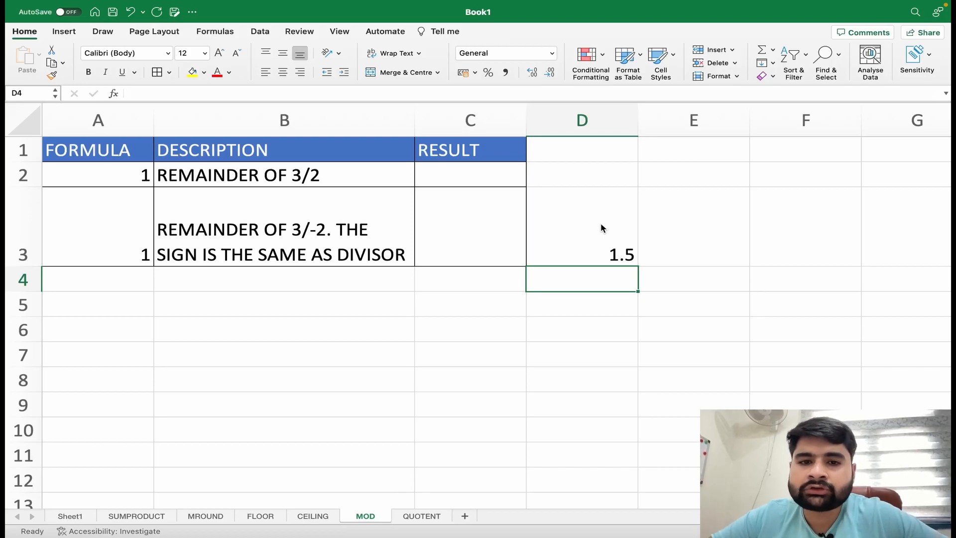
Enter the formula =MOD(3,2) in the result cell C2 for the remainder of 3/2
click(474, 177)
text(=MOD)
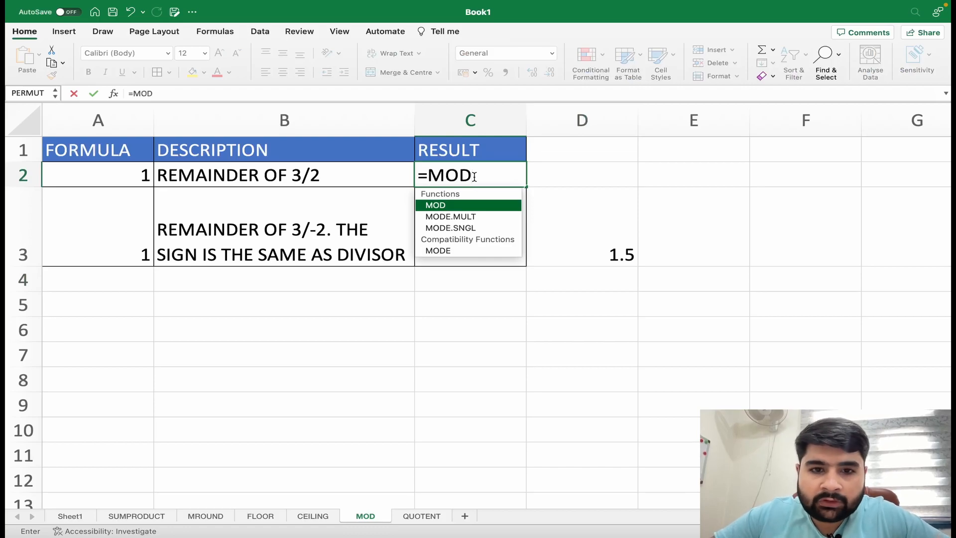
text((3)
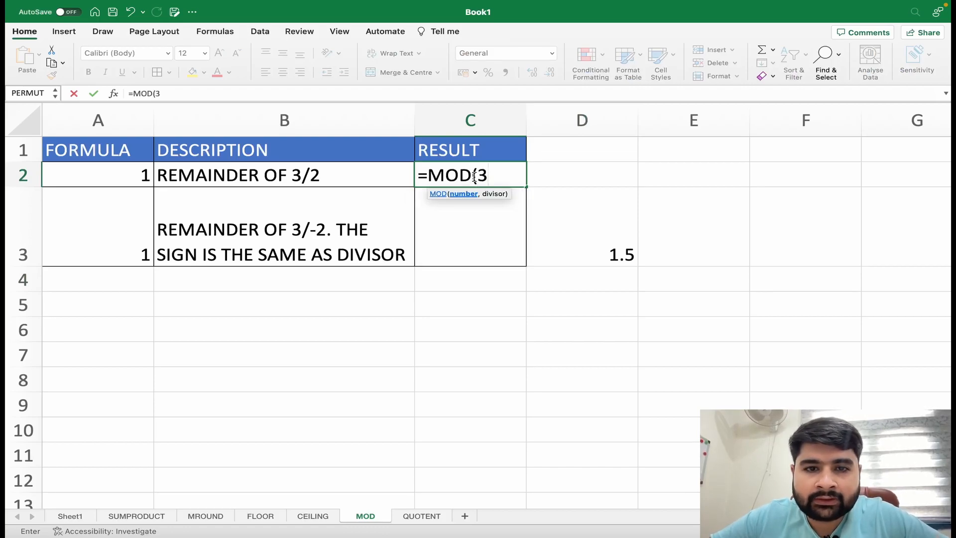
text(,2)
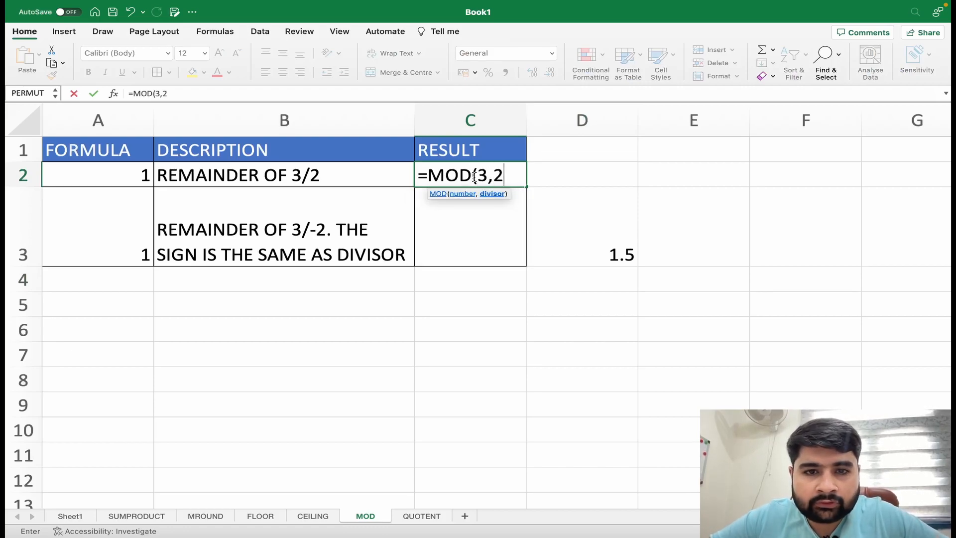
text())
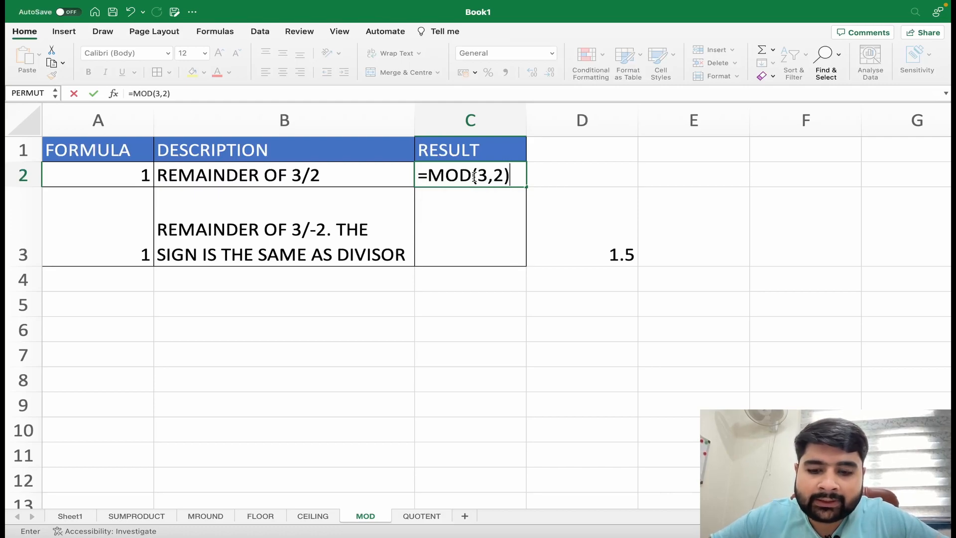
key(Return)
click(488, 171)
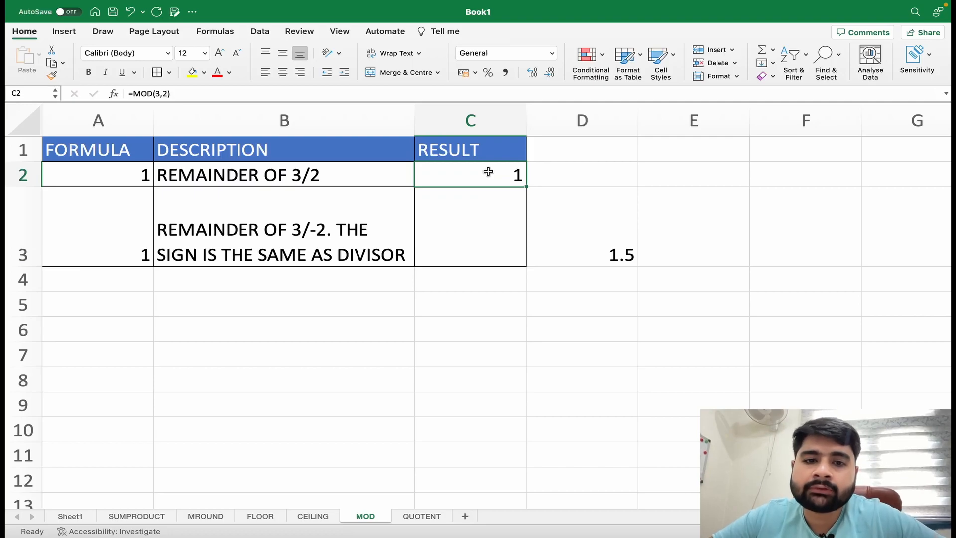
Enter the formula =MOD(3,-2) in the result cell C3 for the remainder with a negative divisor
click(484, 212)
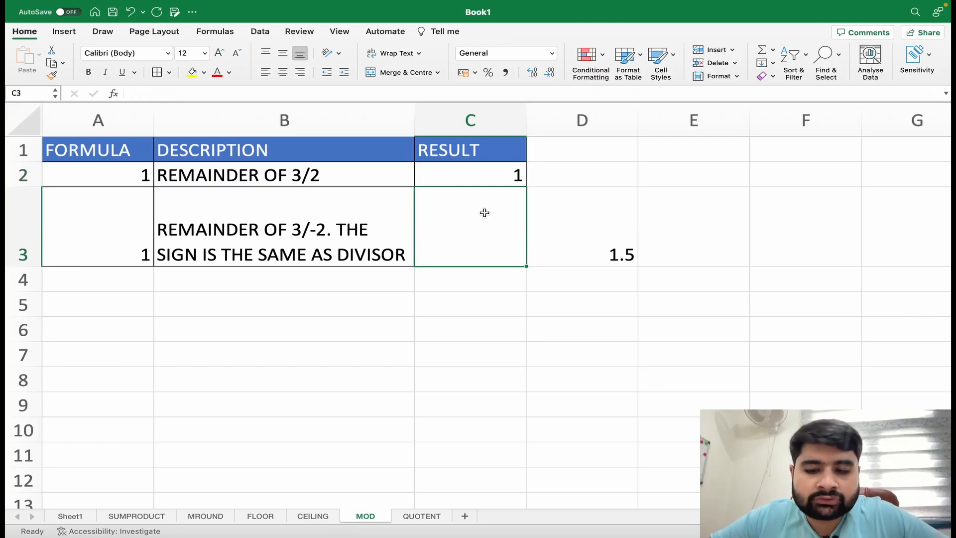
text(=)
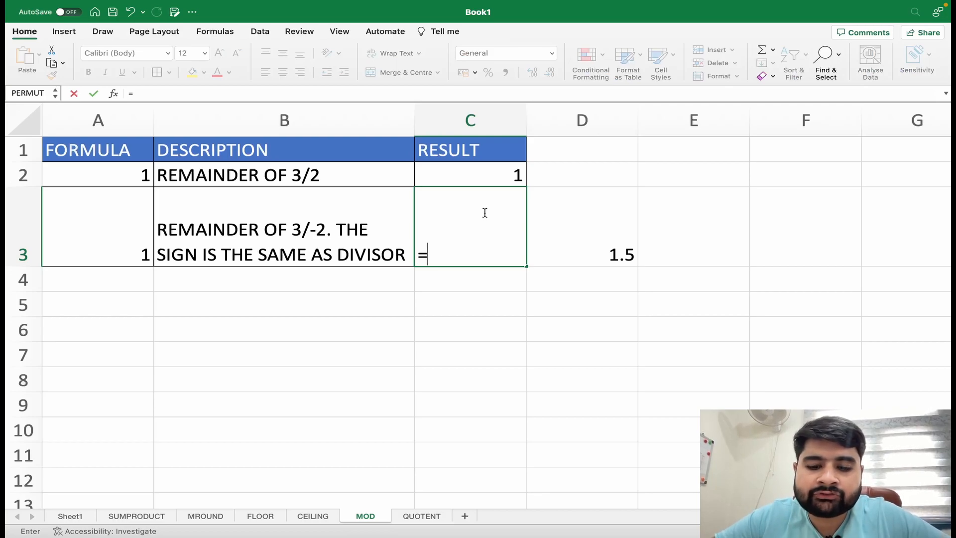
text(MOD)
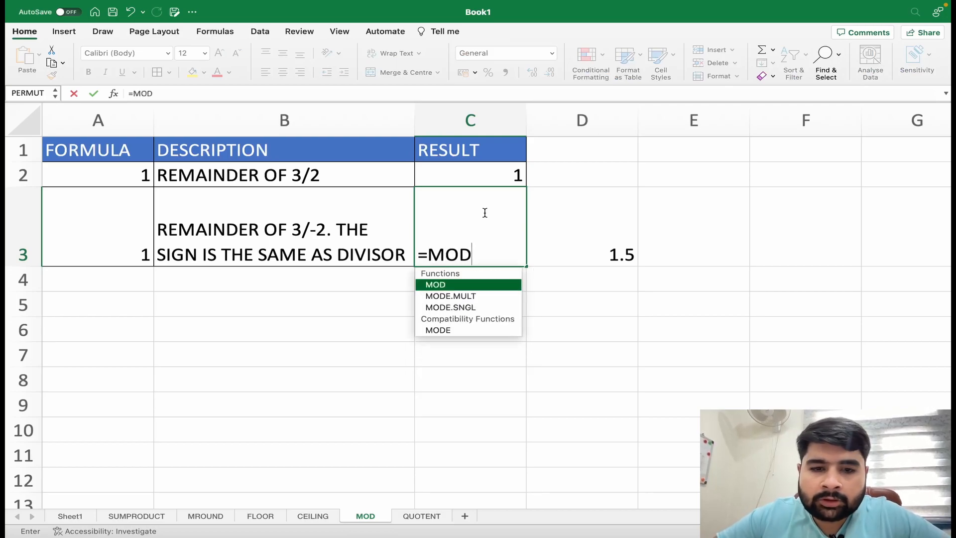
text((3,)
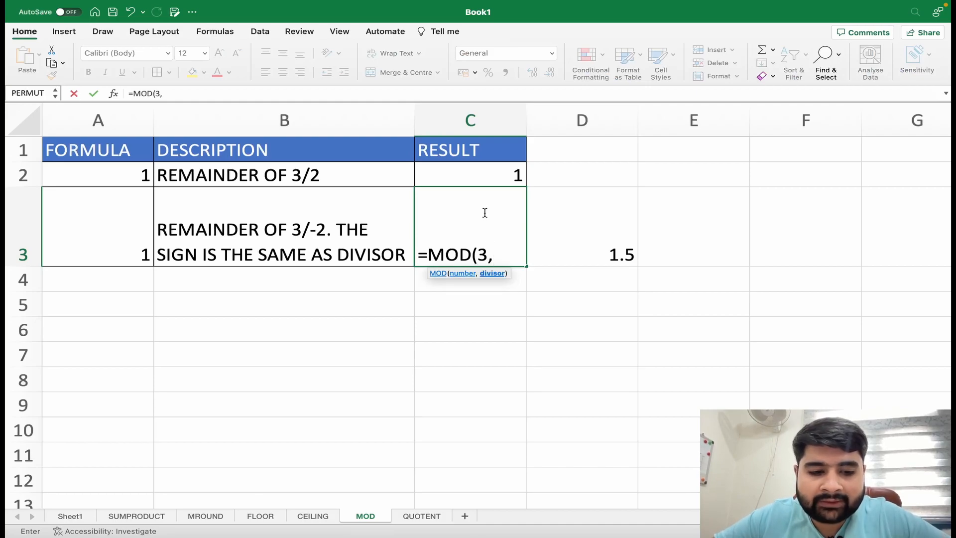
text(-2)
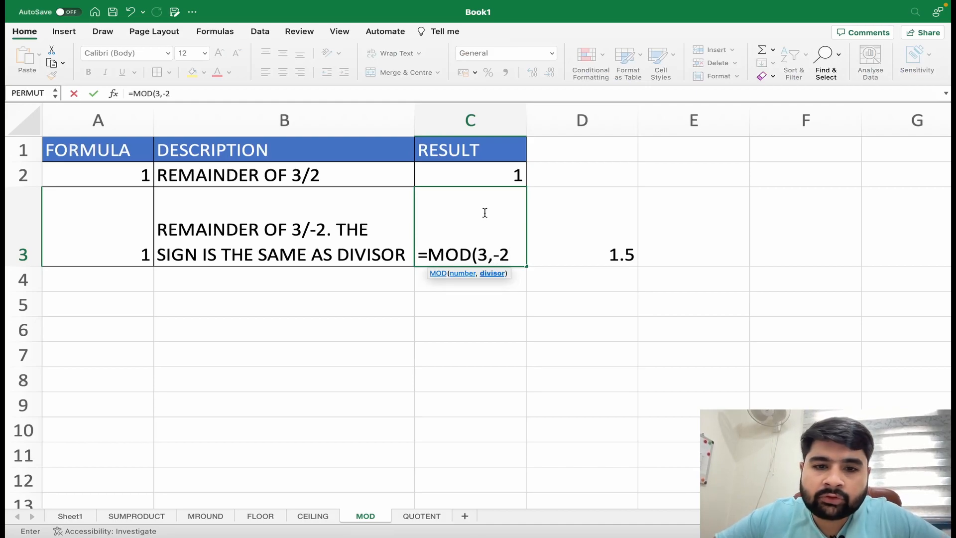
text())
key(Return)
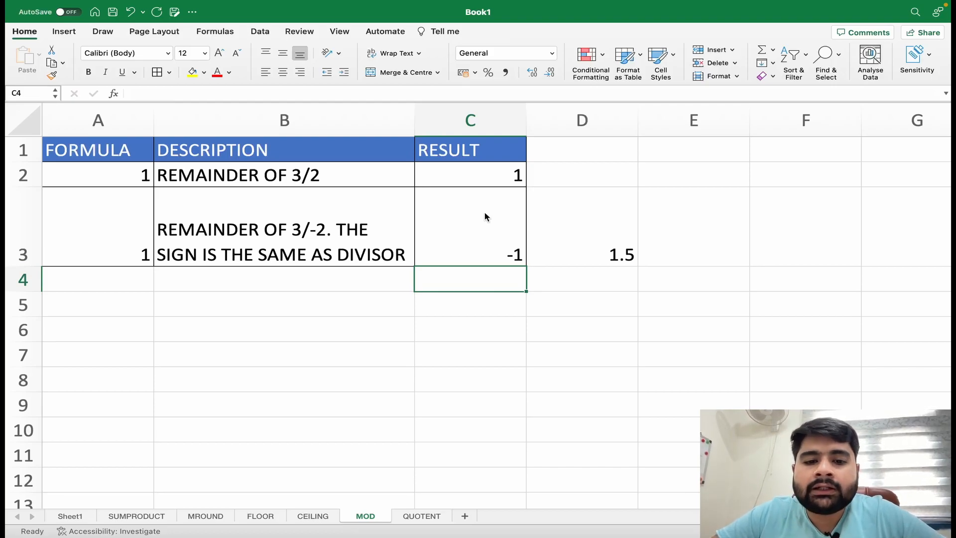
On the QUOTENT sheet, clear the existing results in C2:C3
click(432, 515)
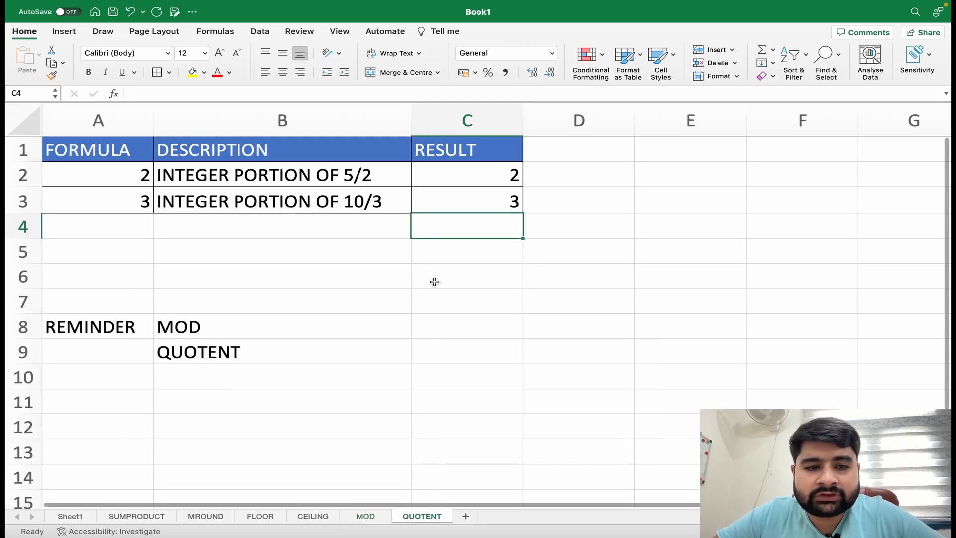
drag(463, 180, 465, 199)
key(Delete)
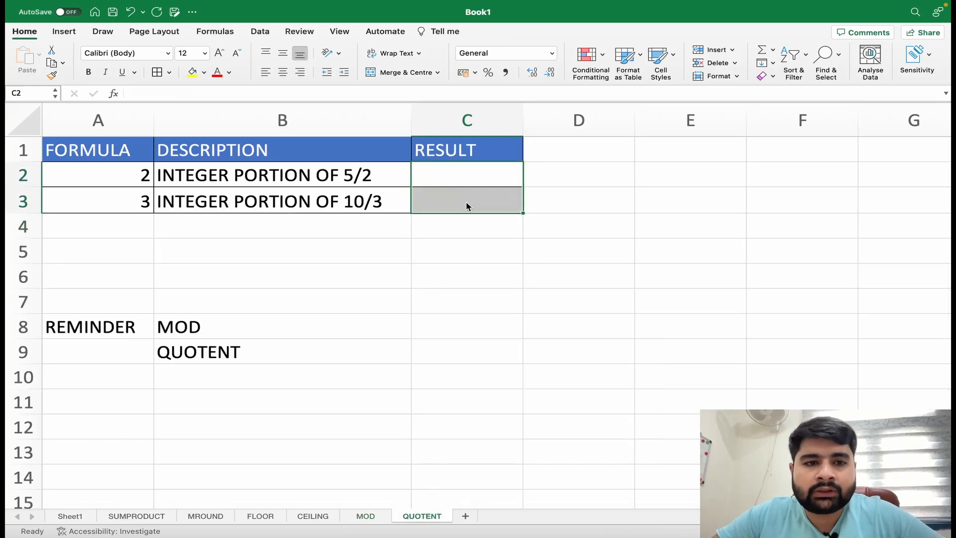
click(464, 235)
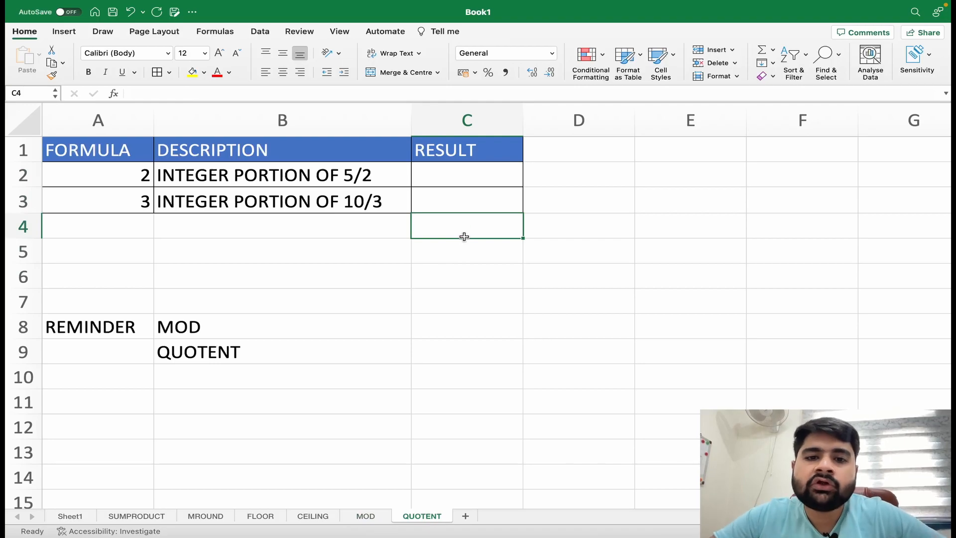
Enter the formula =QUOTIENT(5,2) in the result cell C2 for the integer portion of 5/2
click(479, 179)
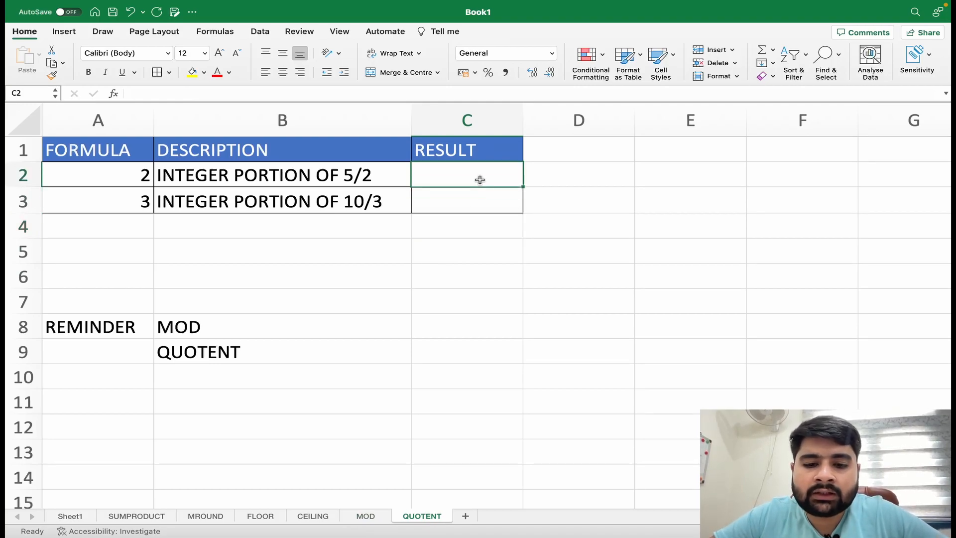
text(=QU)
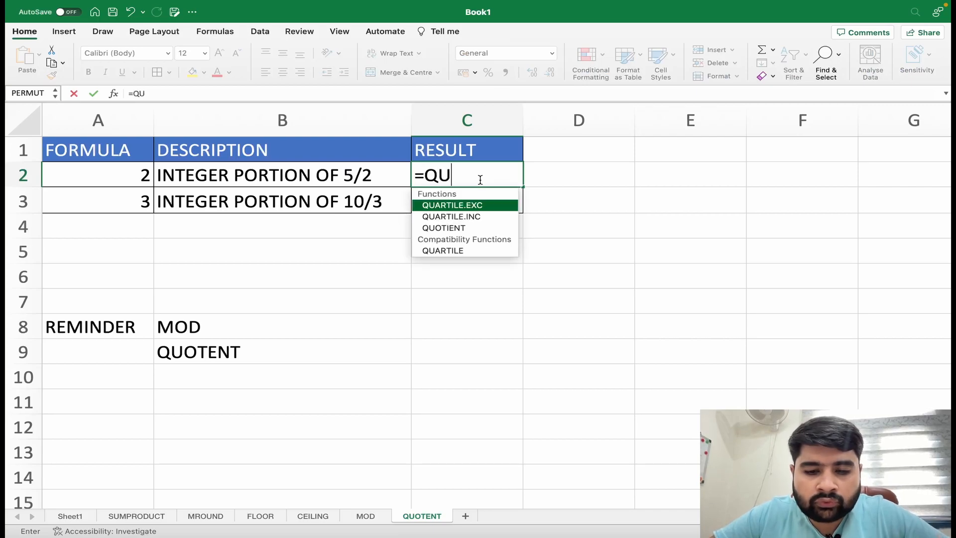
text(OTIENT()
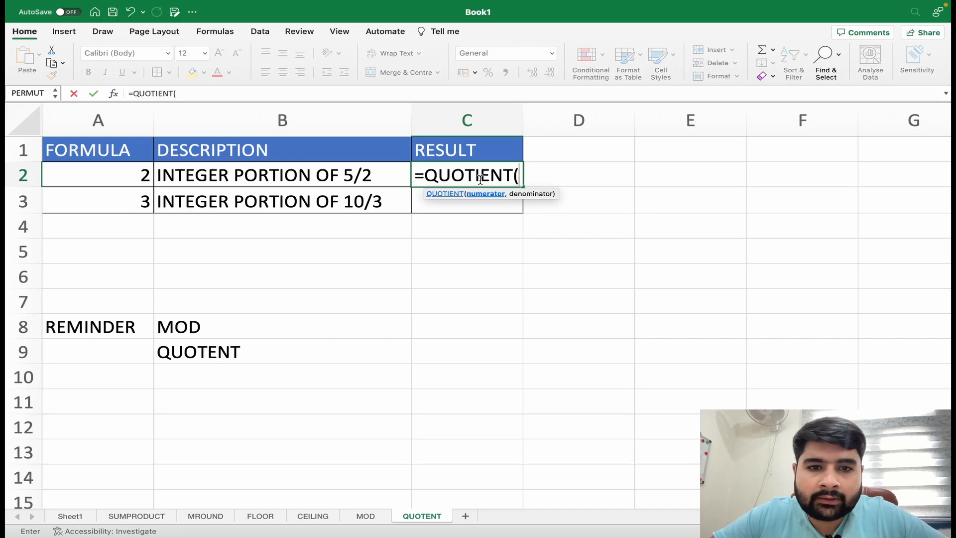
text(5)
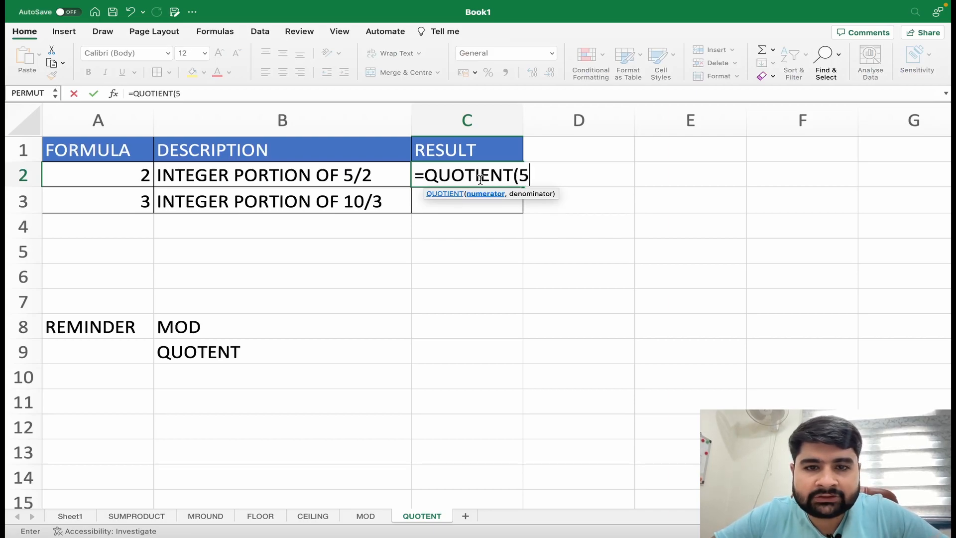
text(,2))
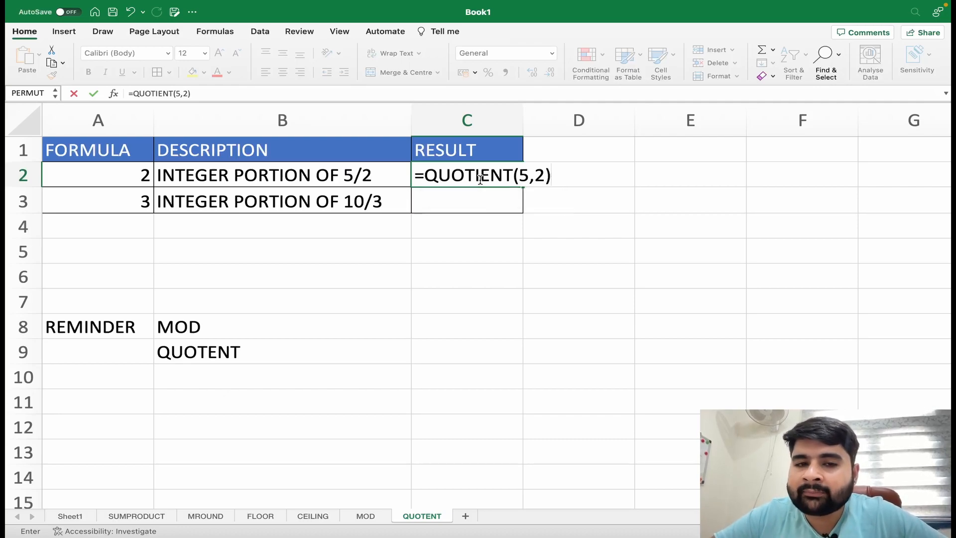
key(Return)
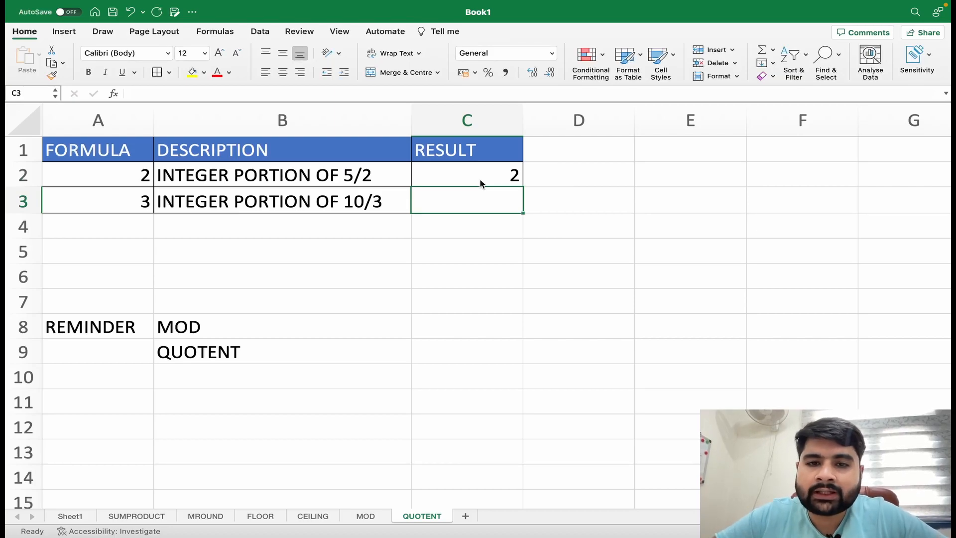
Enter the formula =QUOTIENT(10,3) in the result cell C3, and return to the function list on Sheet1
text(=)
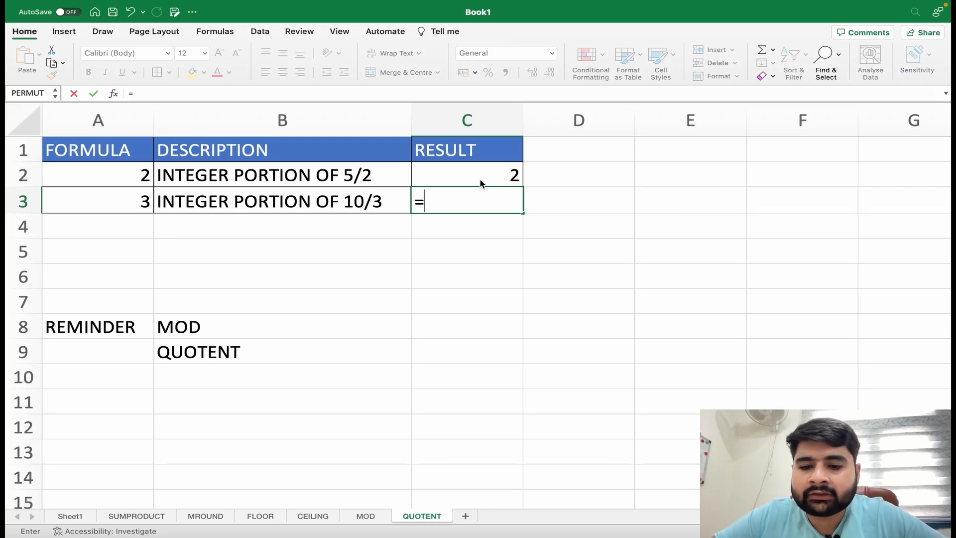
text(QUOTIENT)
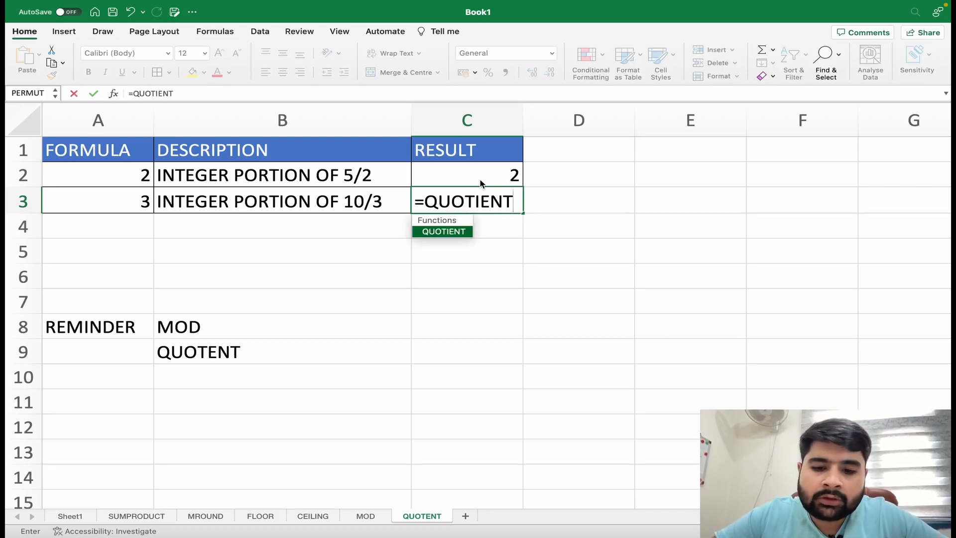
text((10,3)
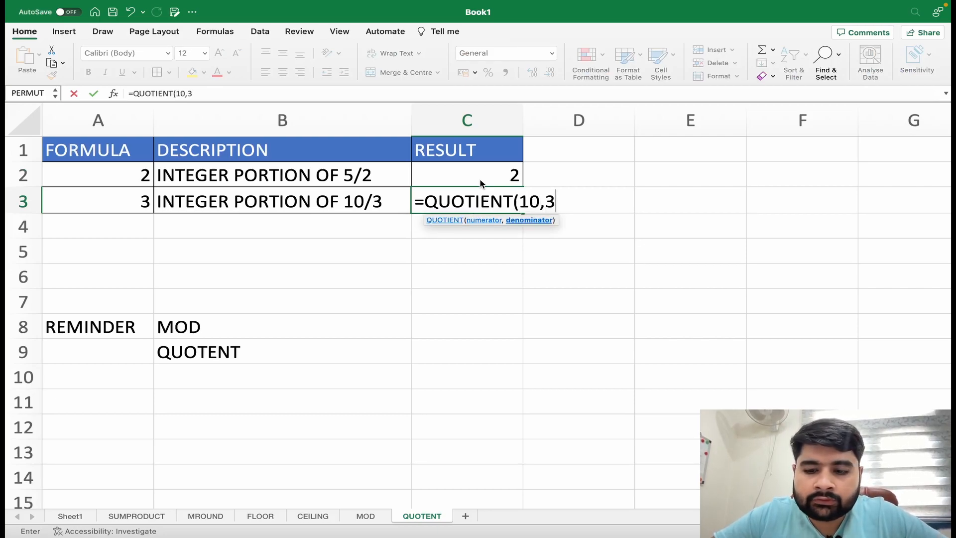
text())
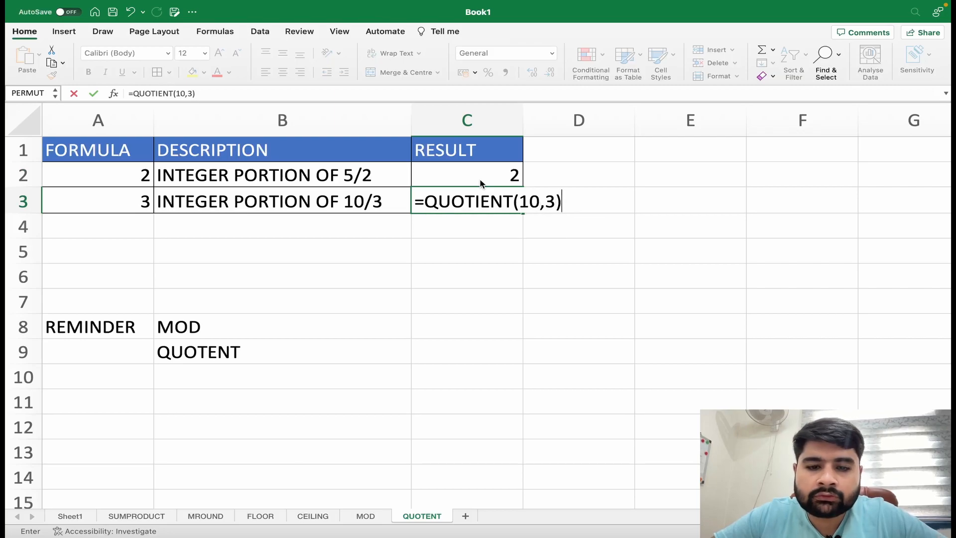
key(Return)
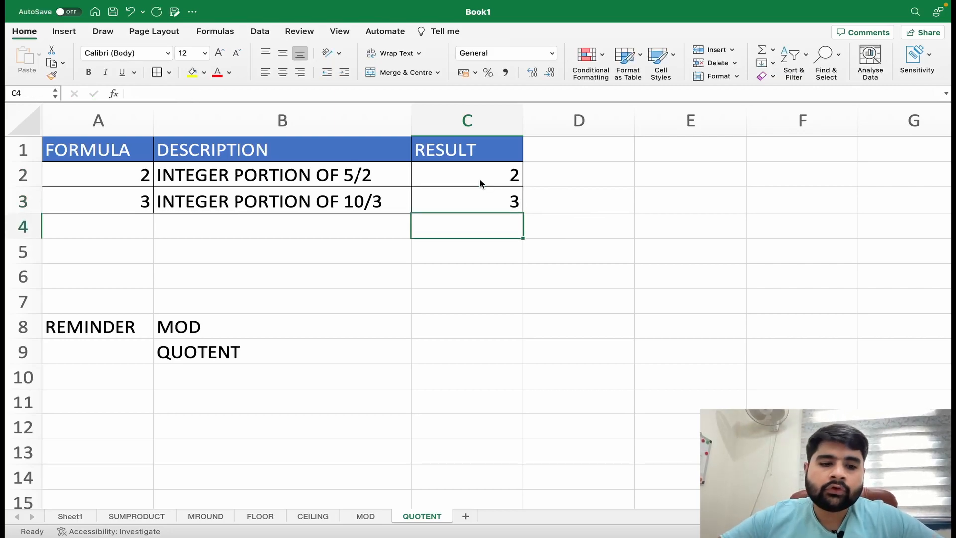
click(69, 516)
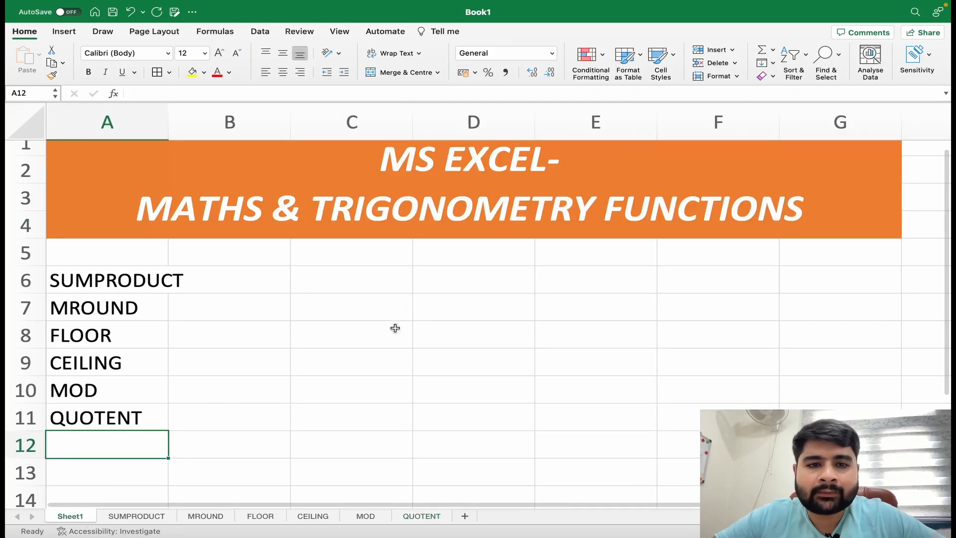